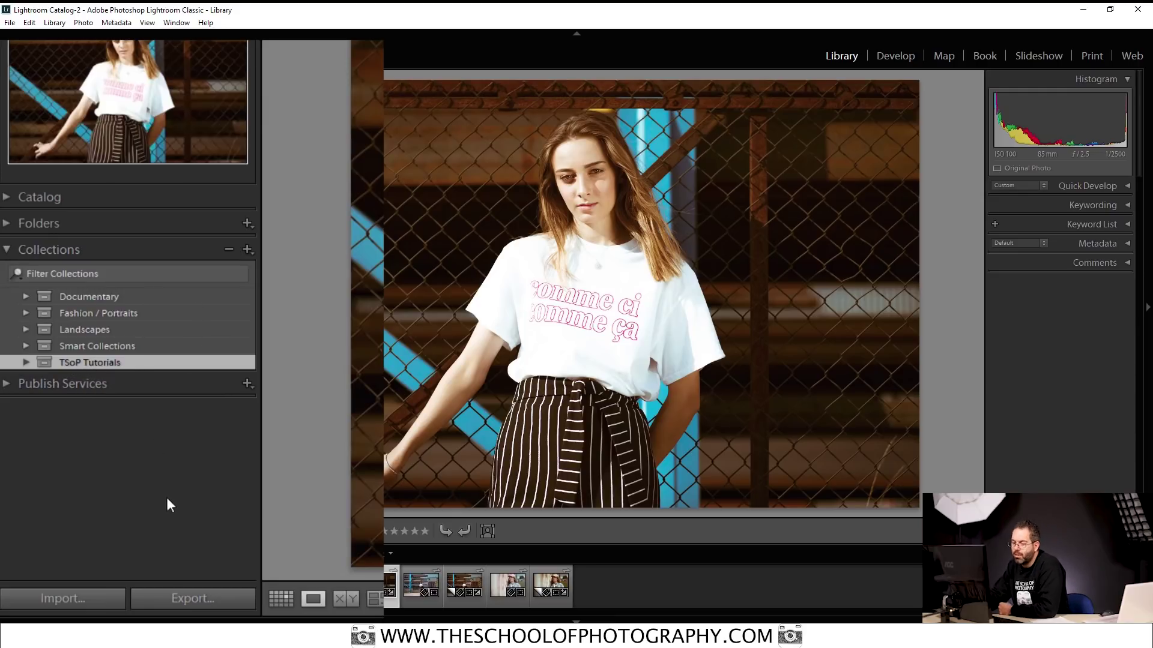
- Create a Lightroom CC-synced collection named 'CC test' inside the TSoP Tutorials collection set
left_click(25, 362)
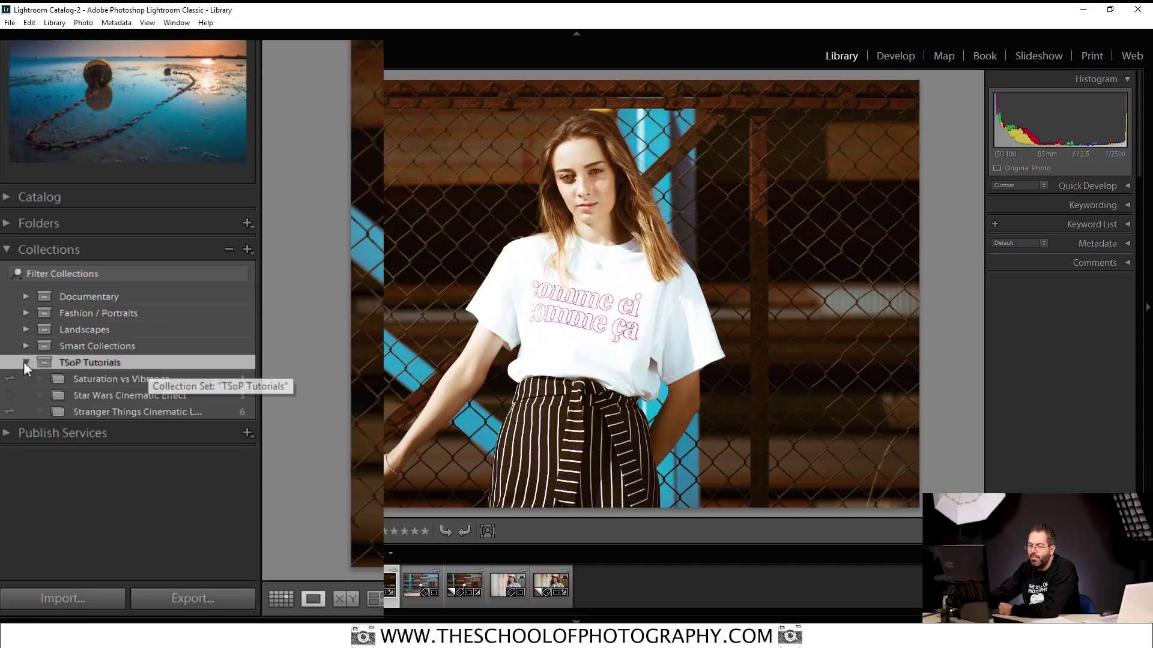
left_click(247, 249)
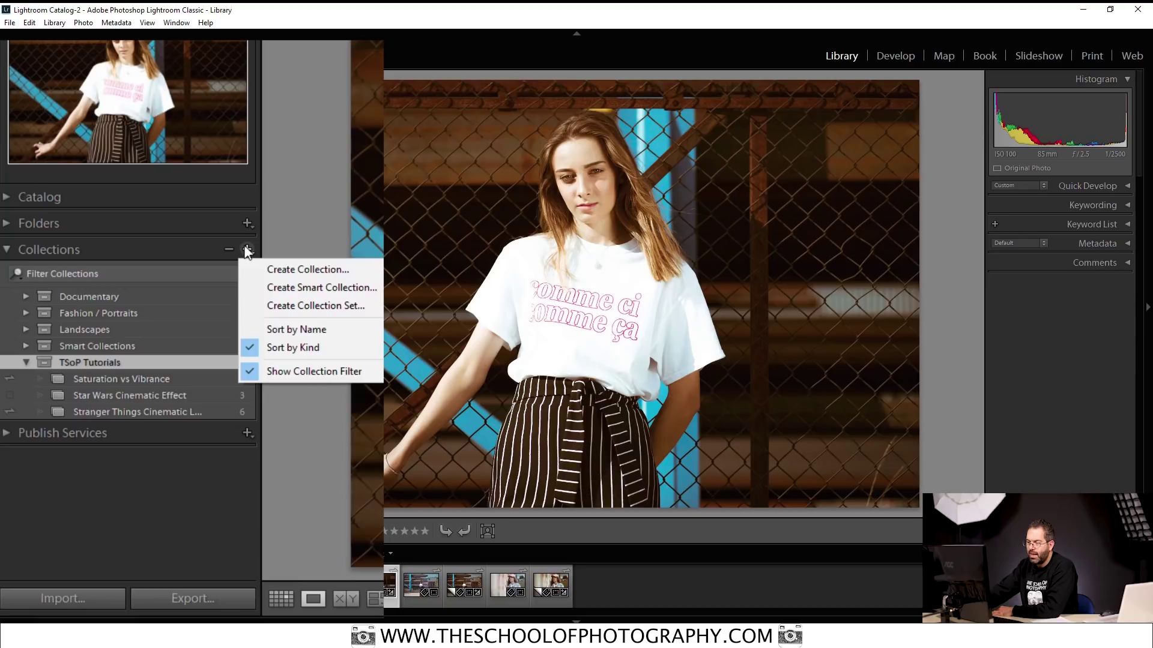
left_click(275, 268)
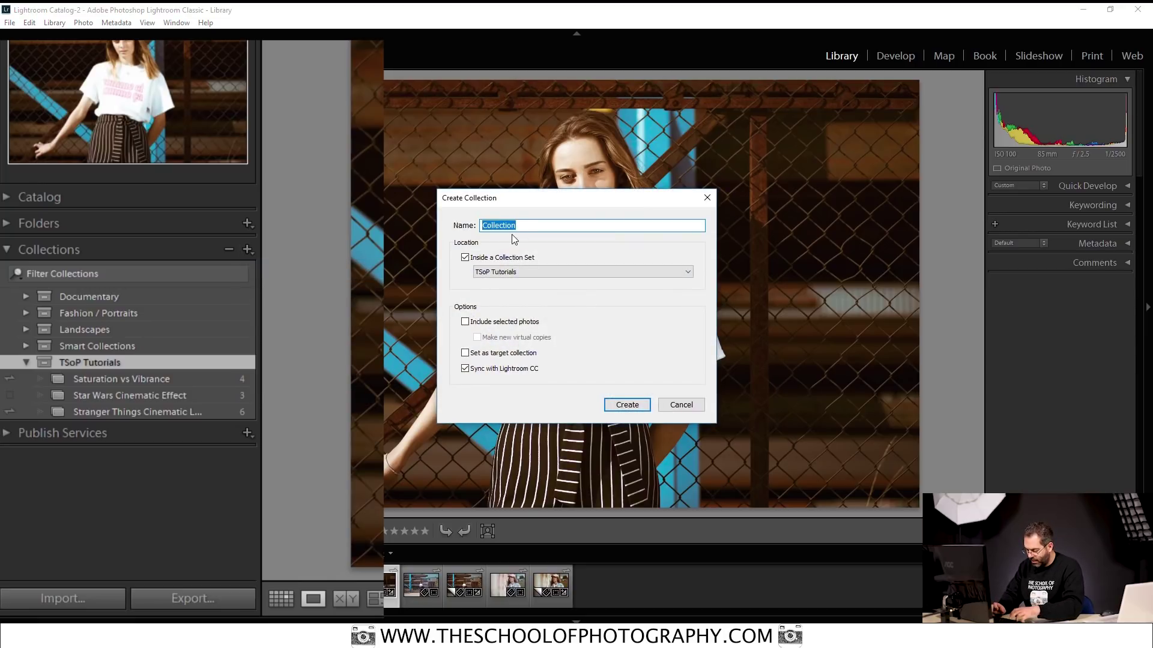
type("CC test")
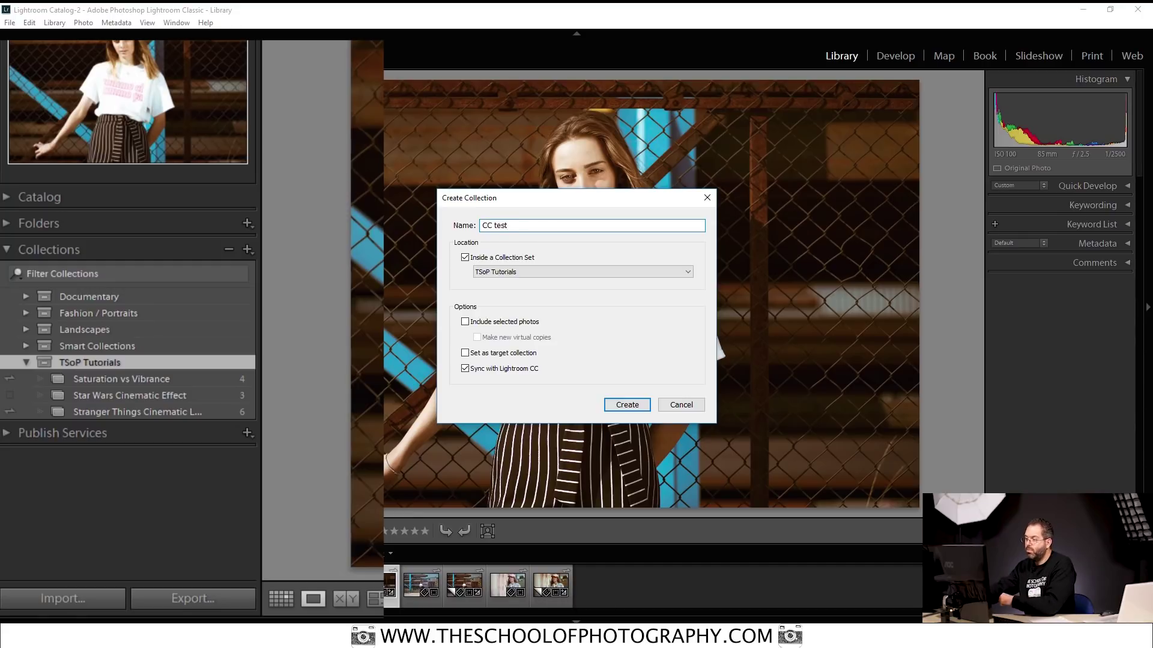
left_click(627, 406)
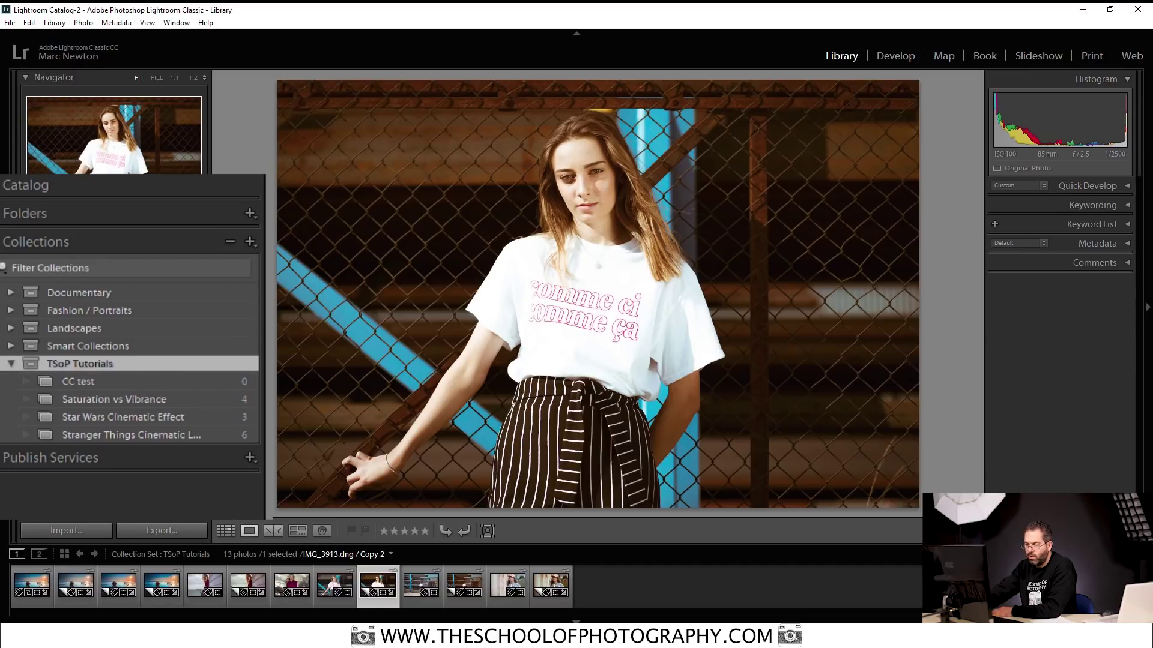
- Add the six Stranger Things Cinematic Look and three Star Wars Cinematic Effect photos to CC test
left_click(164, 437)
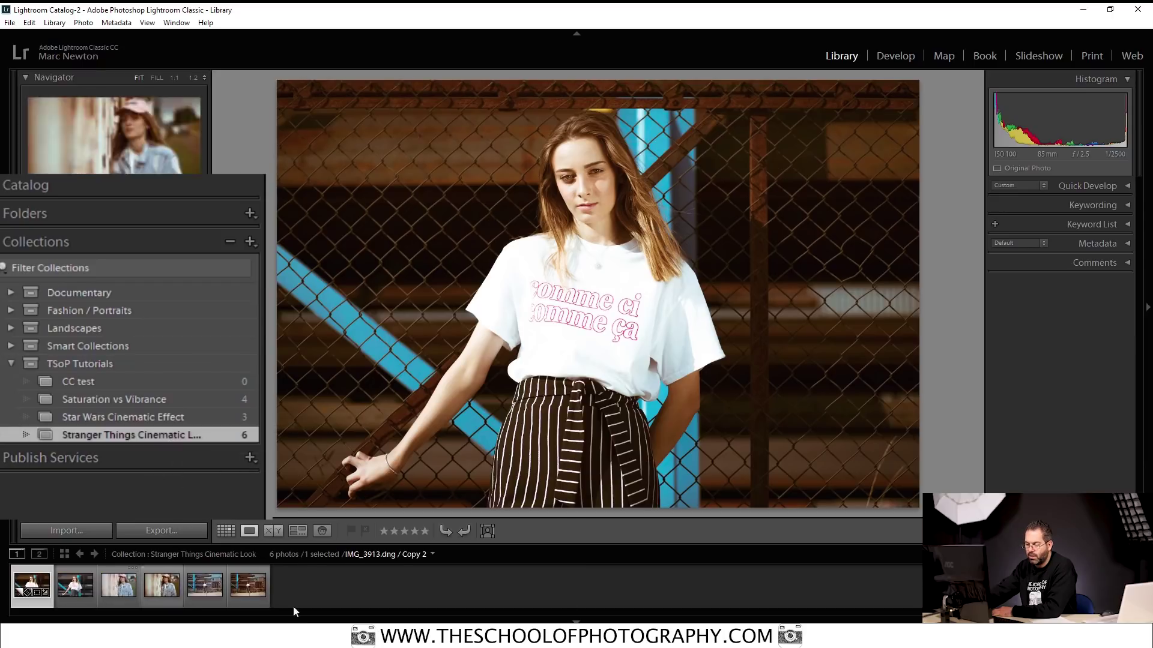
left_click(43, 600)
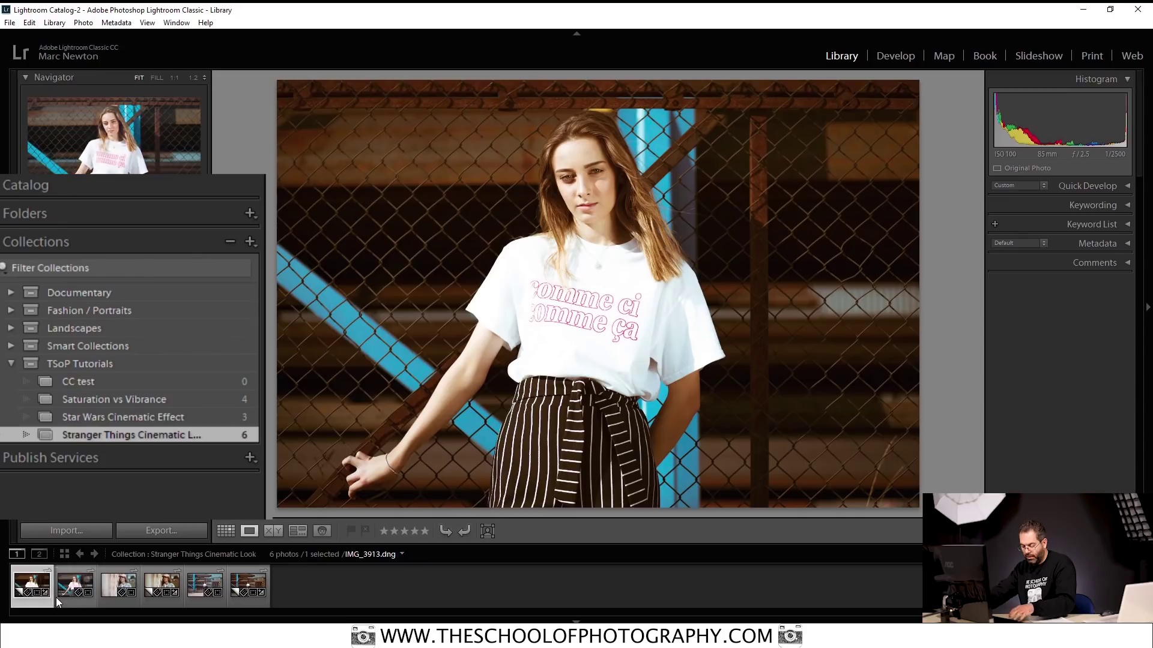
key("ctrl+a")
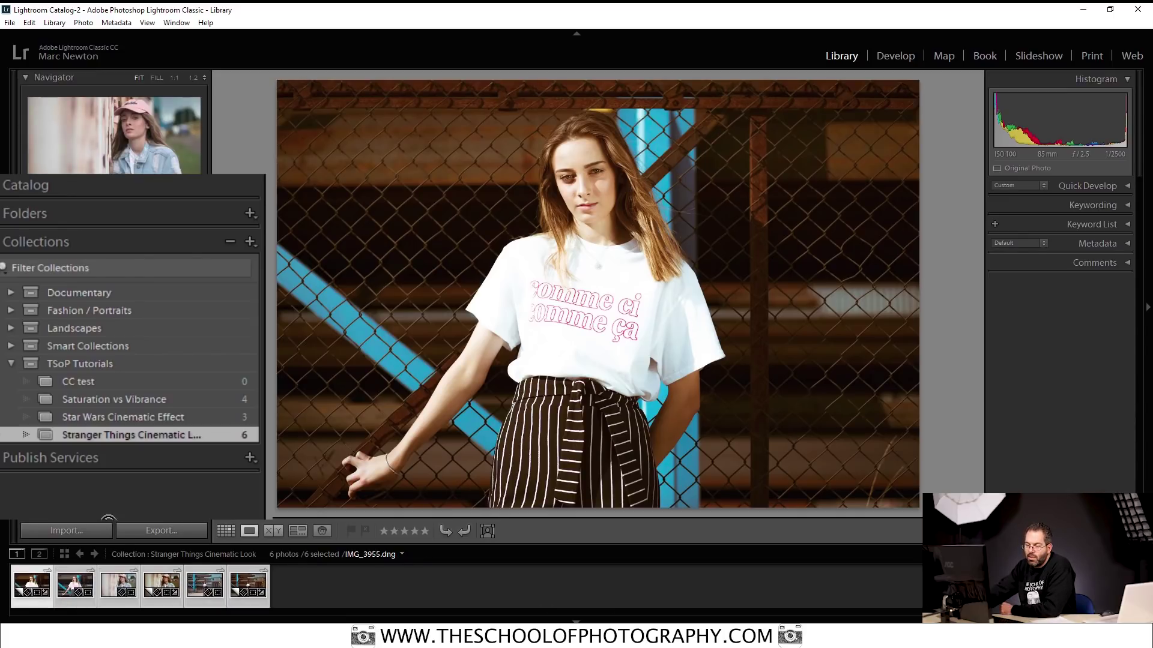
left_click_drag(116, 442, 112, 385)
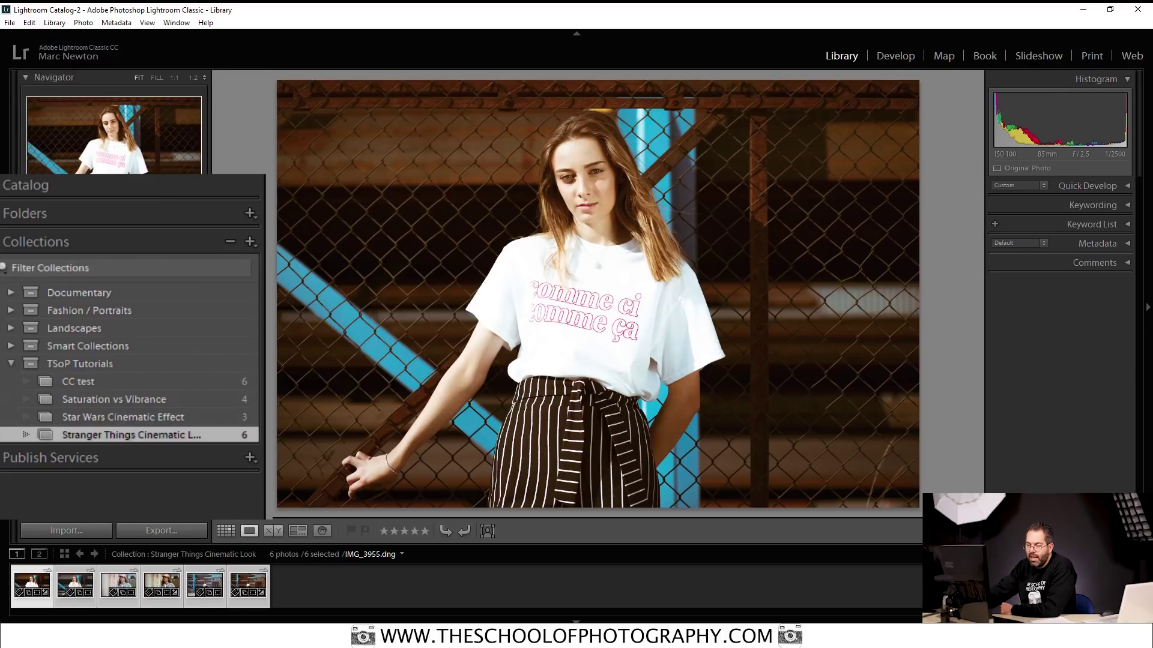
left_click(132, 416)
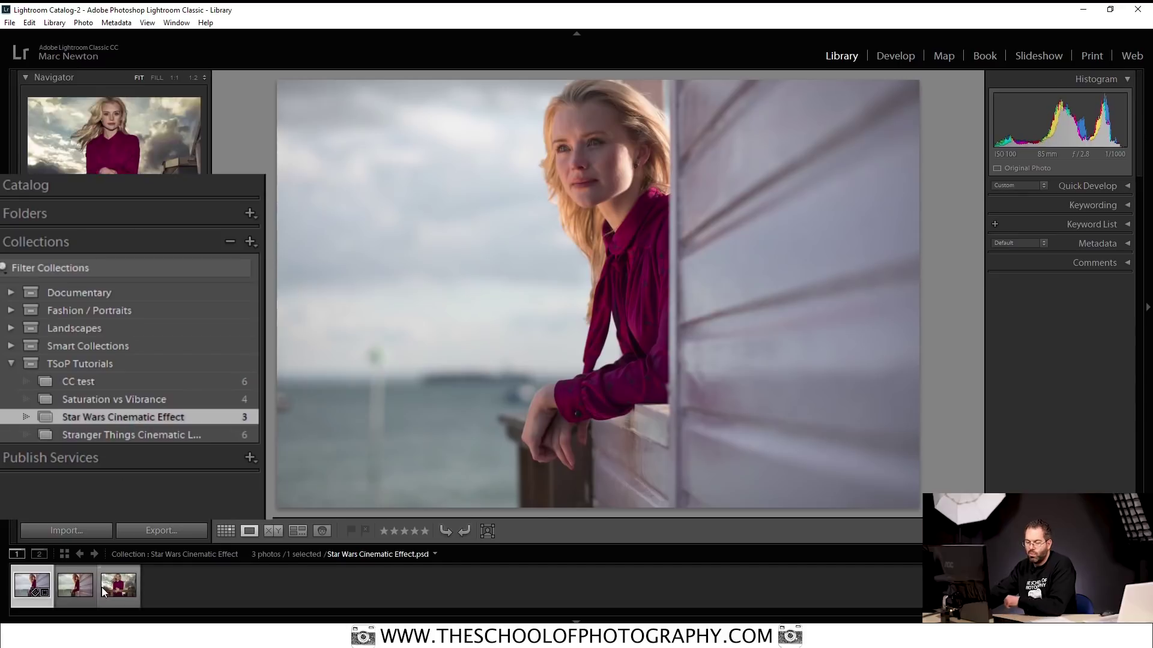
key("ctrl+a")
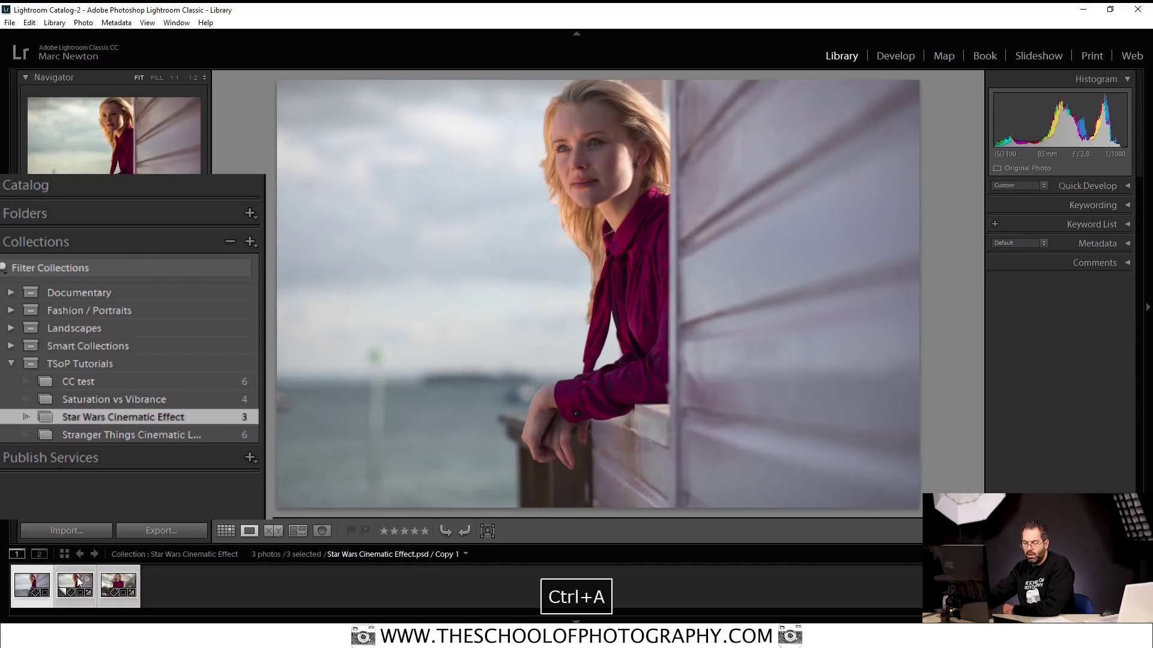
left_click_drag(83, 496, 96, 381)
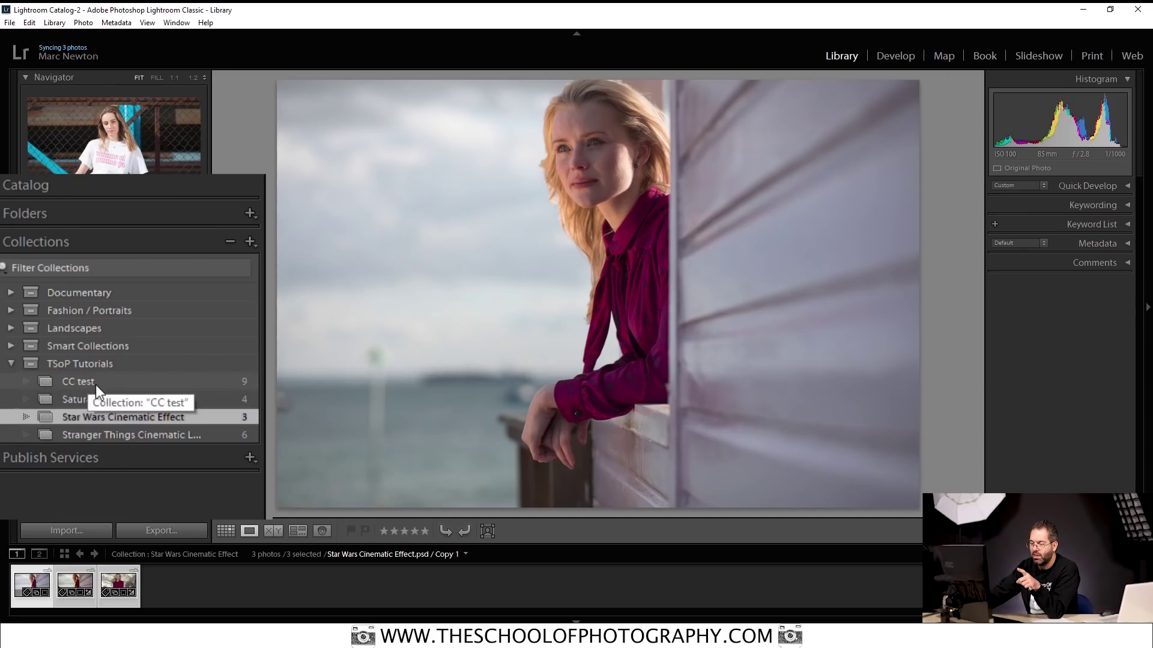
- Open the CC test collection and display the Star Wars Cinematic Effect image large
left_click(96, 383)
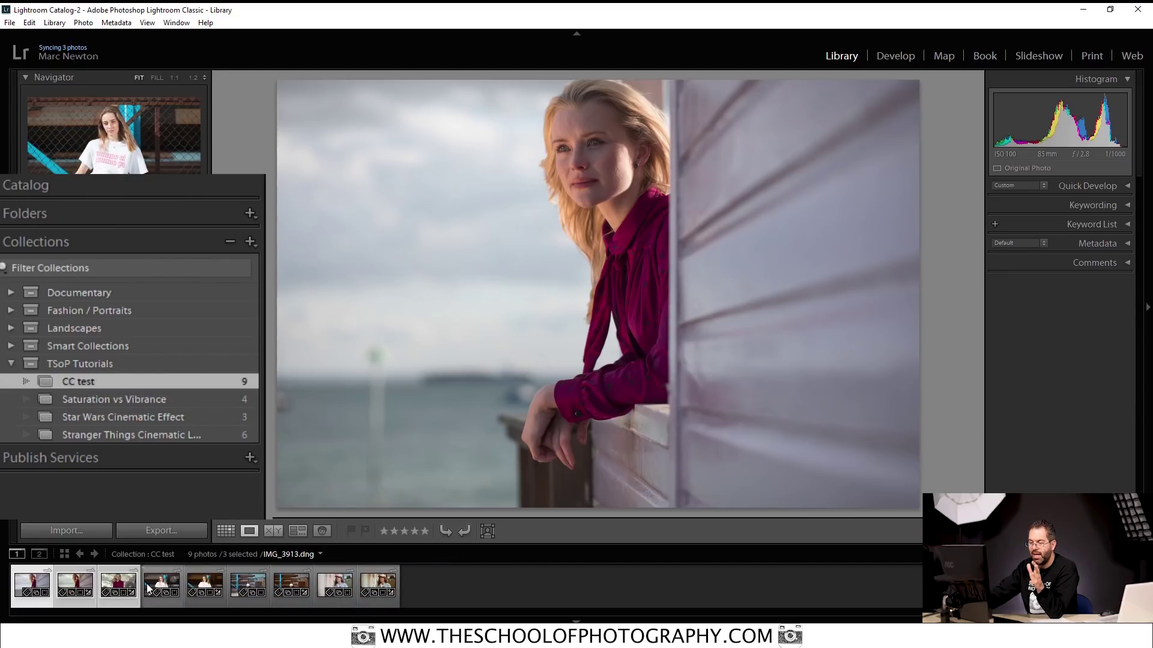
left_click(131, 420)
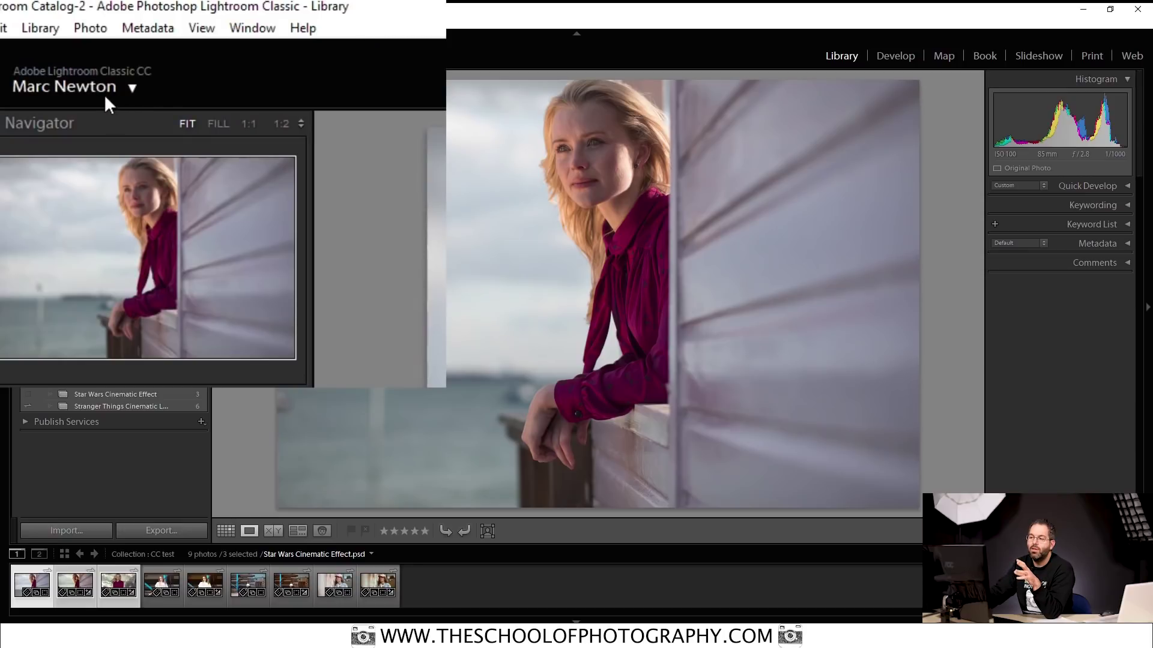
- Open the Activity Center to check the Lightroom CC sync status of the nine photos
left_click(117, 86)
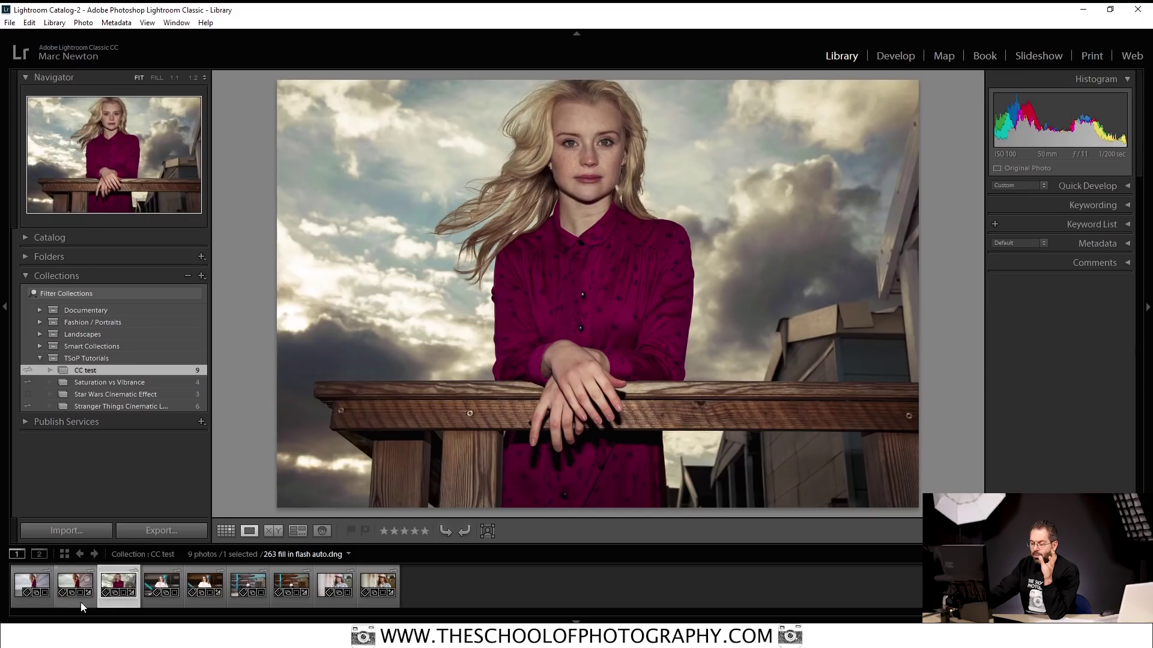
- Create a virtual copy of the woman-at-railing portrait from the filmstrip
right_click(113, 603)
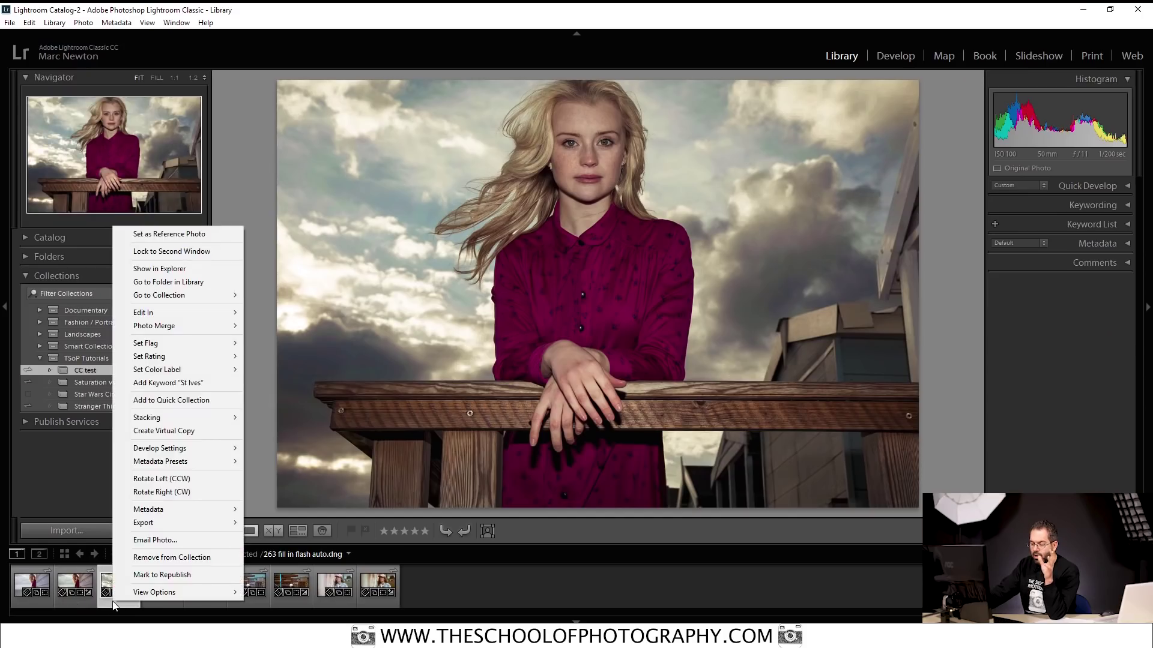
left_click(171, 431)
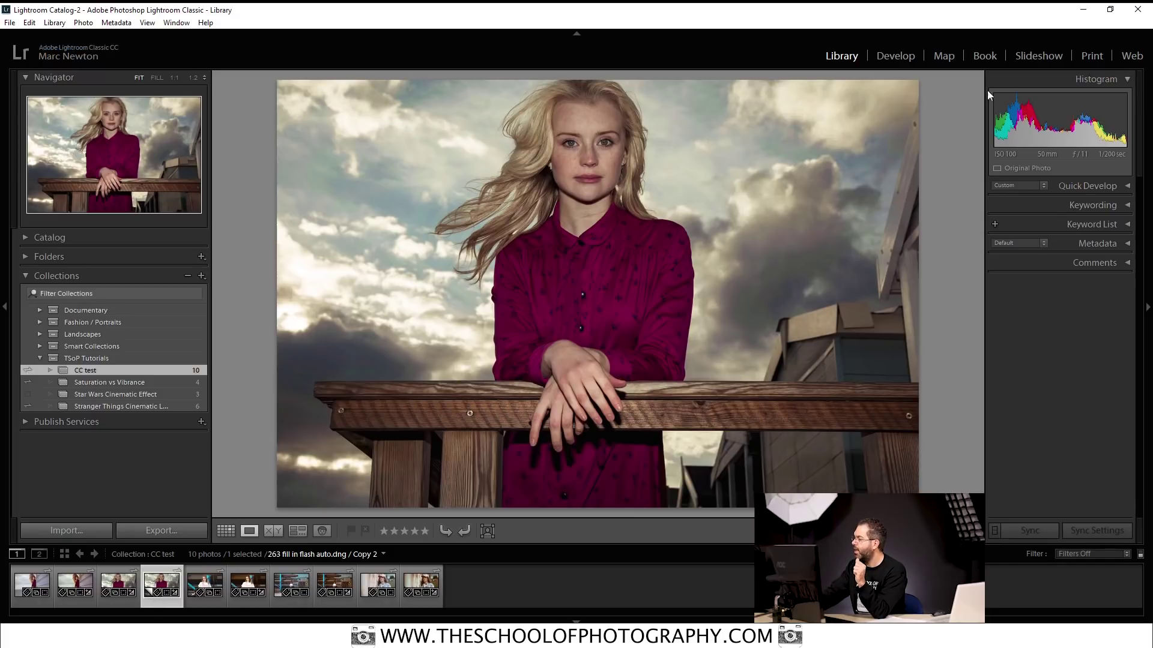
- Reset the virtual copy to defaults in Develop, then view the original edited railing portrait
left_click(895, 56)
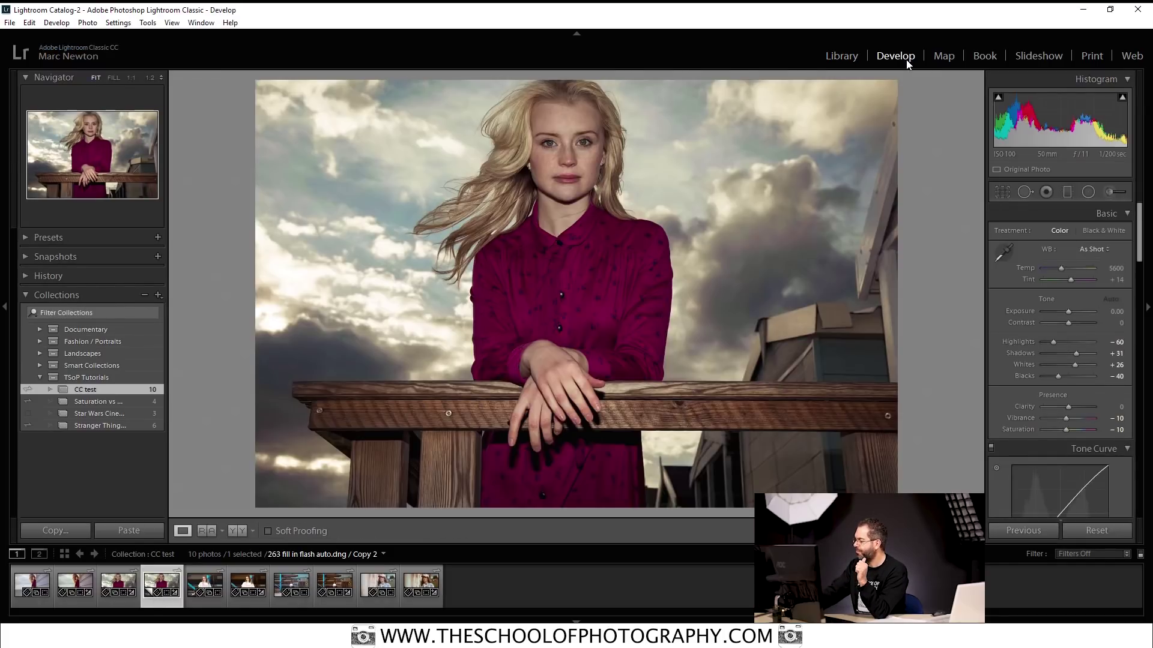
left_click(1112, 529)
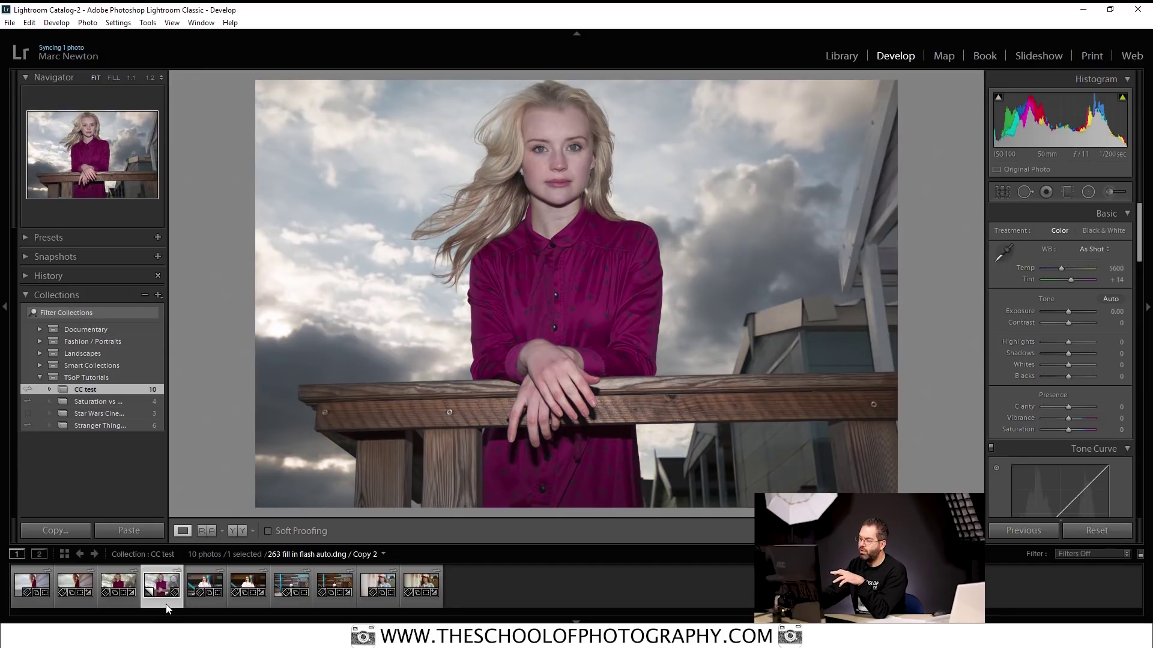
left_click(123, 600)
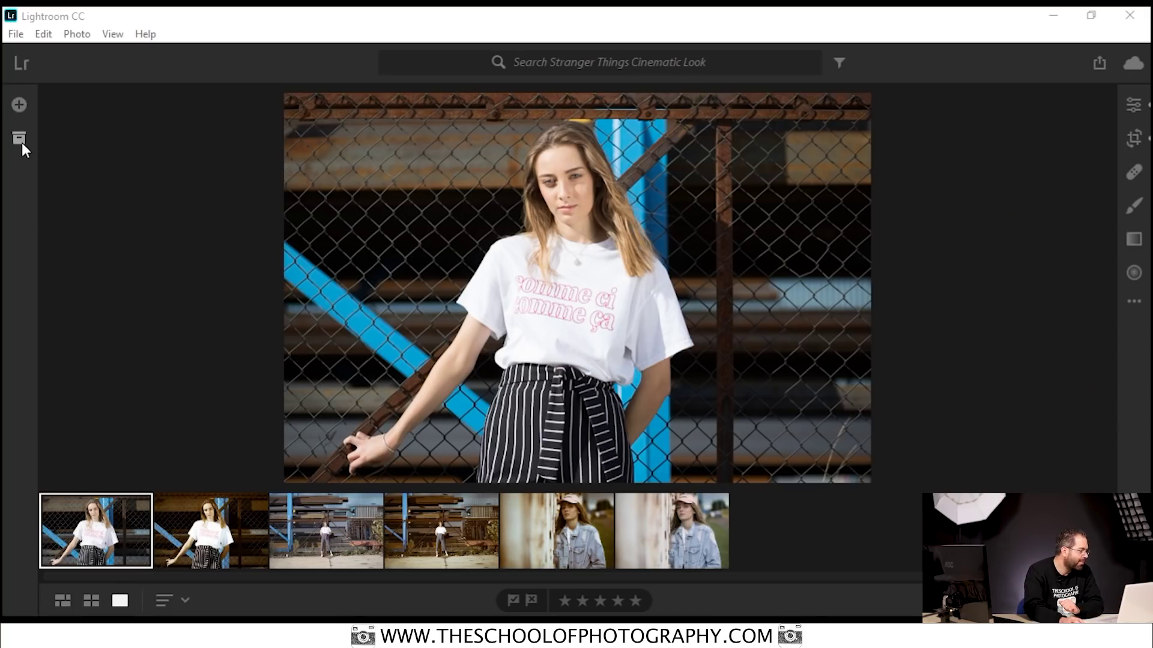
- Open the CC test album from the My Photos albums list, showing its 10 photos
left_click(21, 143)
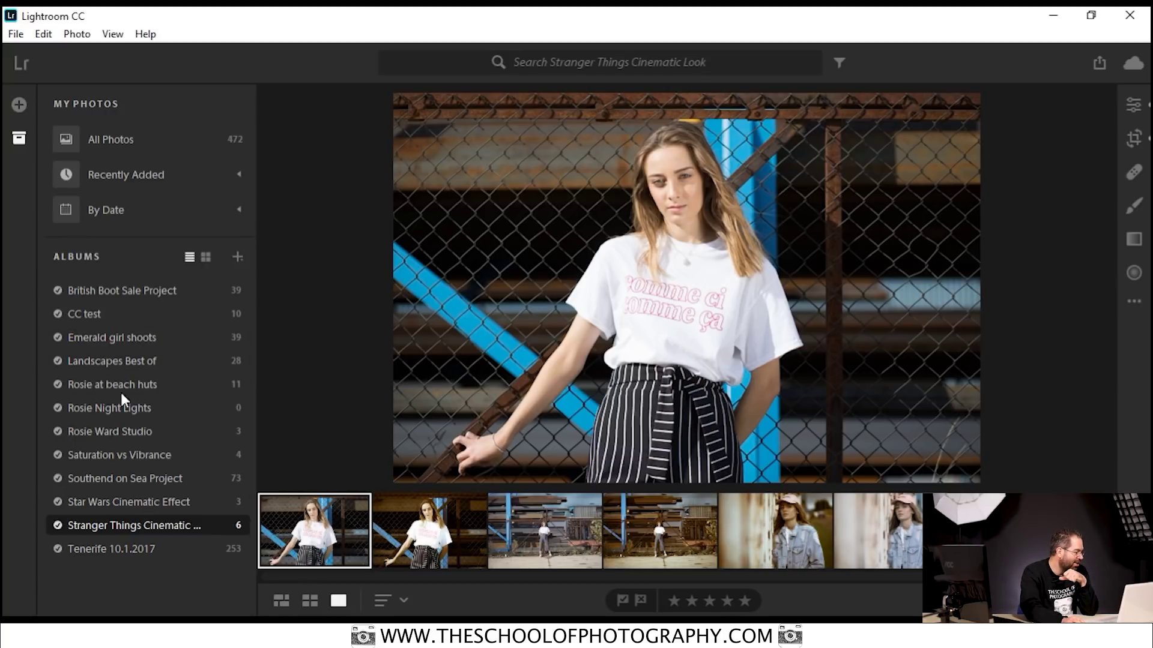
left_click(120, 318)
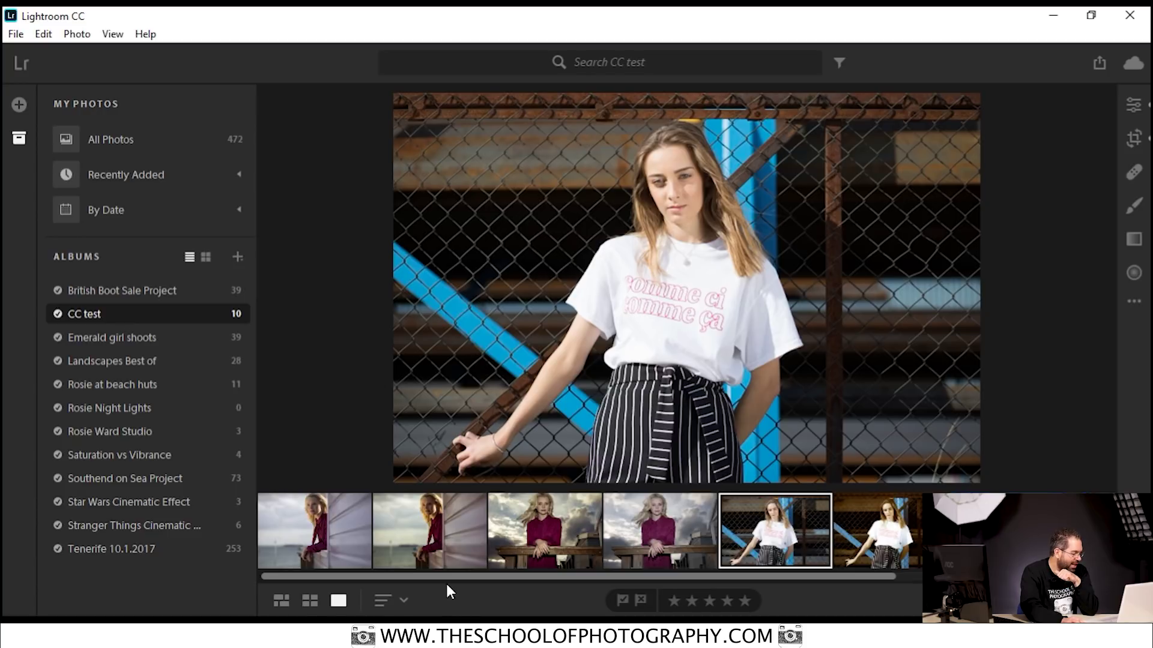
mouse_move(449, 586)
left_mouse_down()
mouse_move(893, 609)
mouse_move(661, 582)
mouse_move(450, 582)
left_mouse_up()
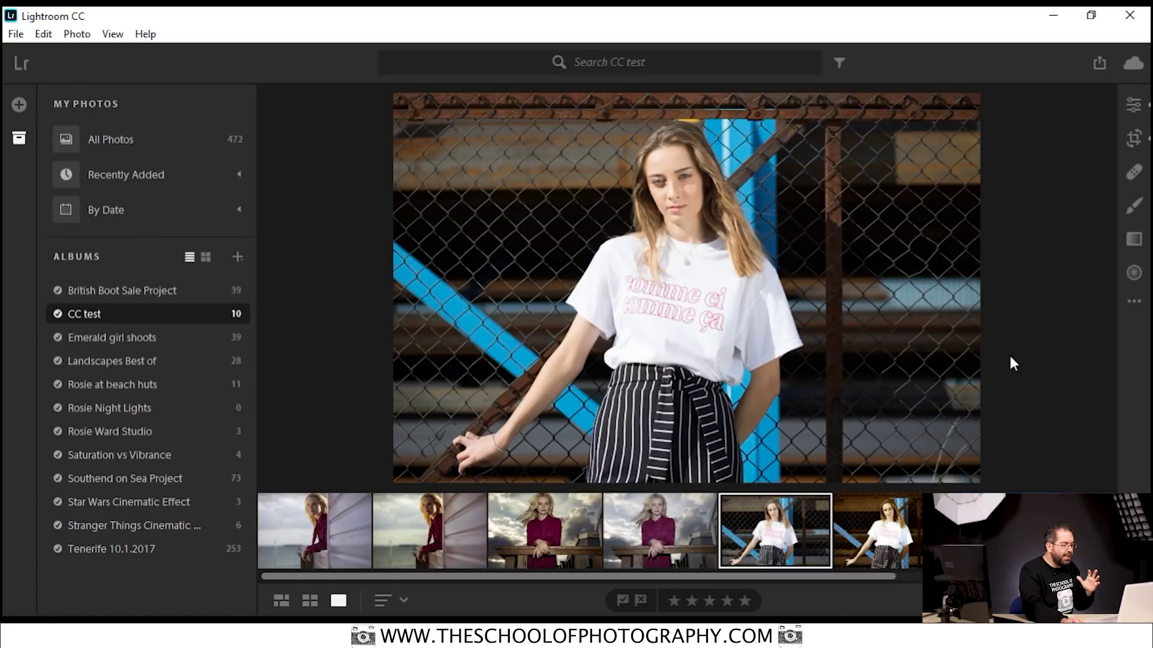
- View the fence portrait at 1:1, pan around the face, then hide the albums list
left_click(691, 240)
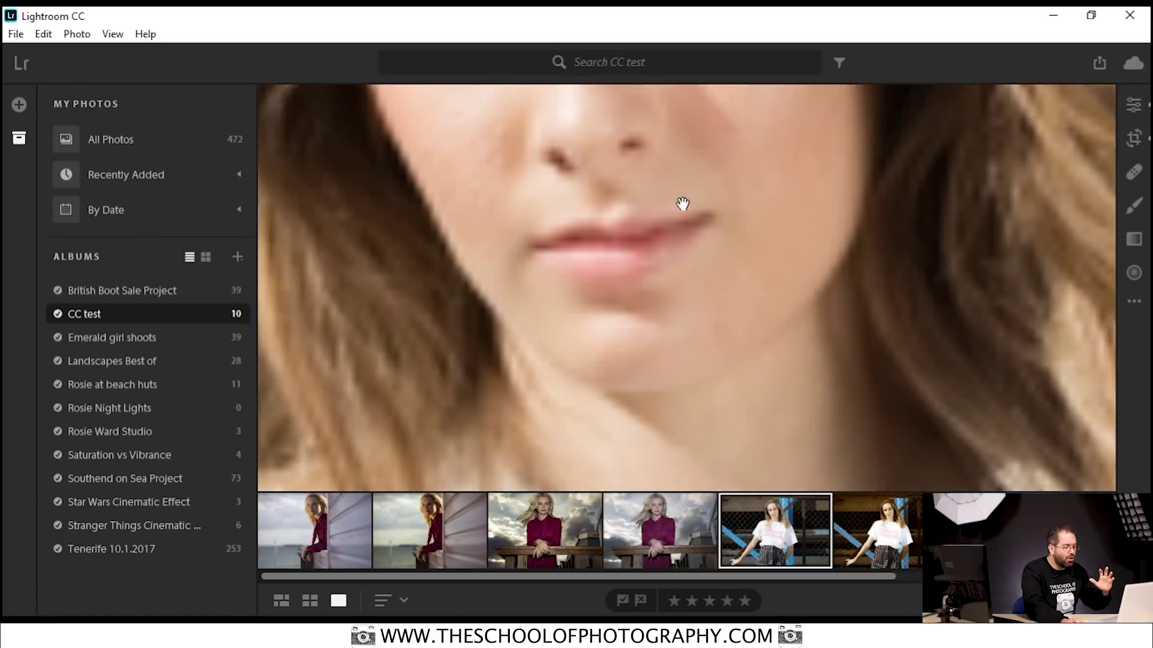
left_click_drag(791, 191, 762, 342)
left_click_drag(806, 200, 742, 254)
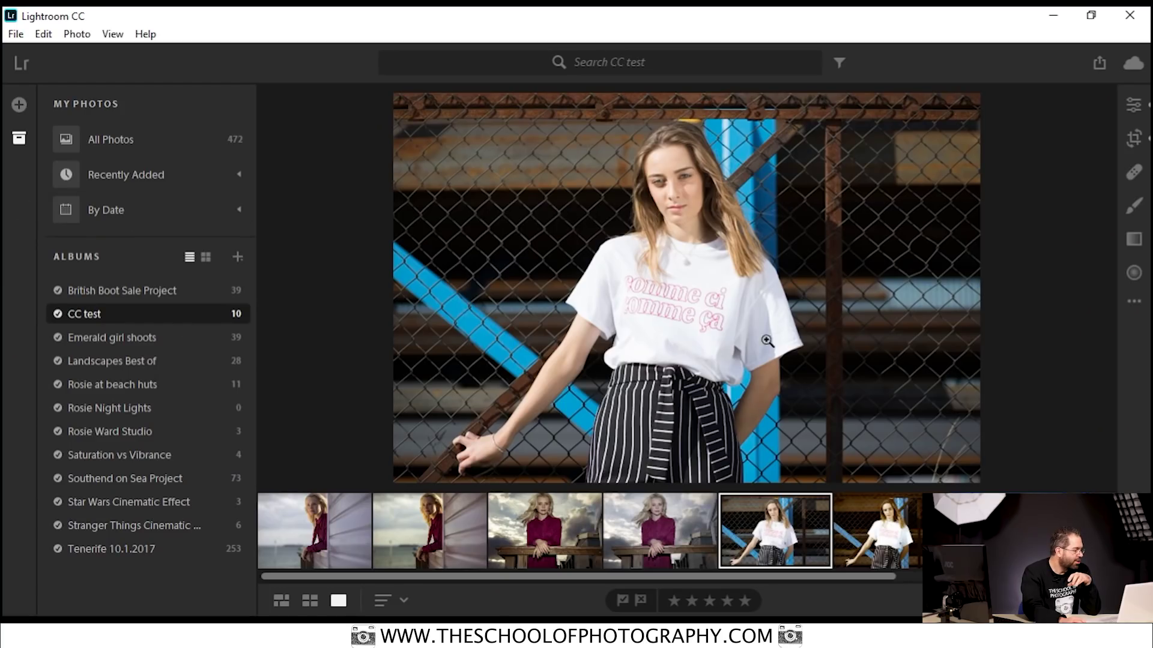
left_click(21, 138)
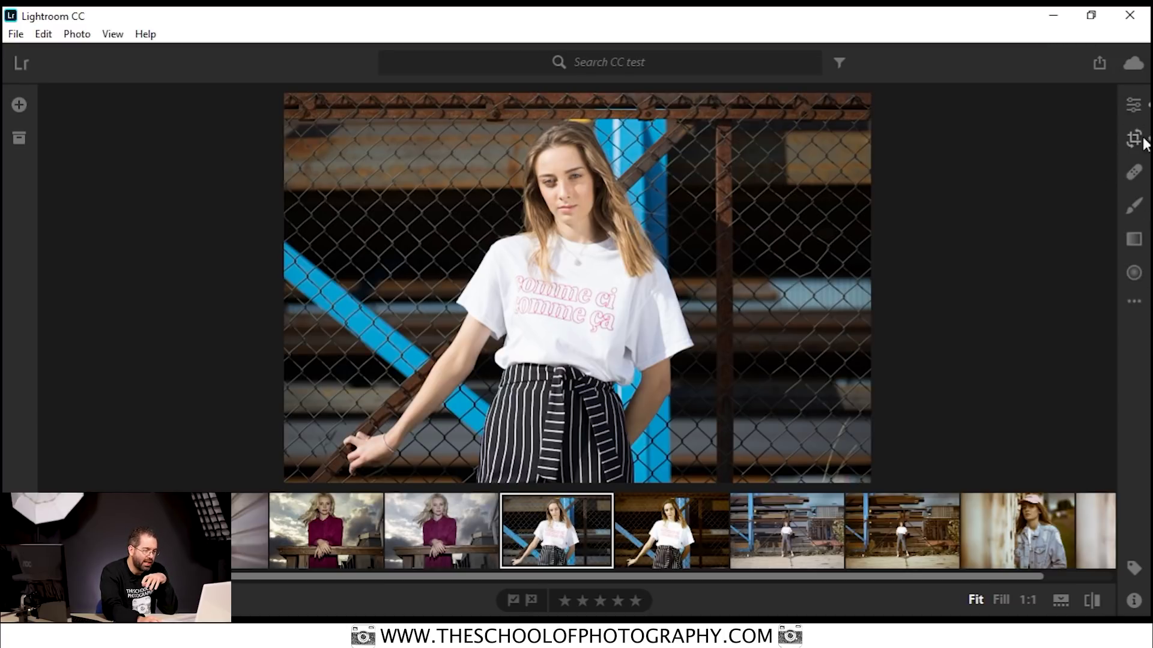
- Show the edit panel, compare the edited original with the reset copy, and load the unedited copy
left_click(1134, 107)
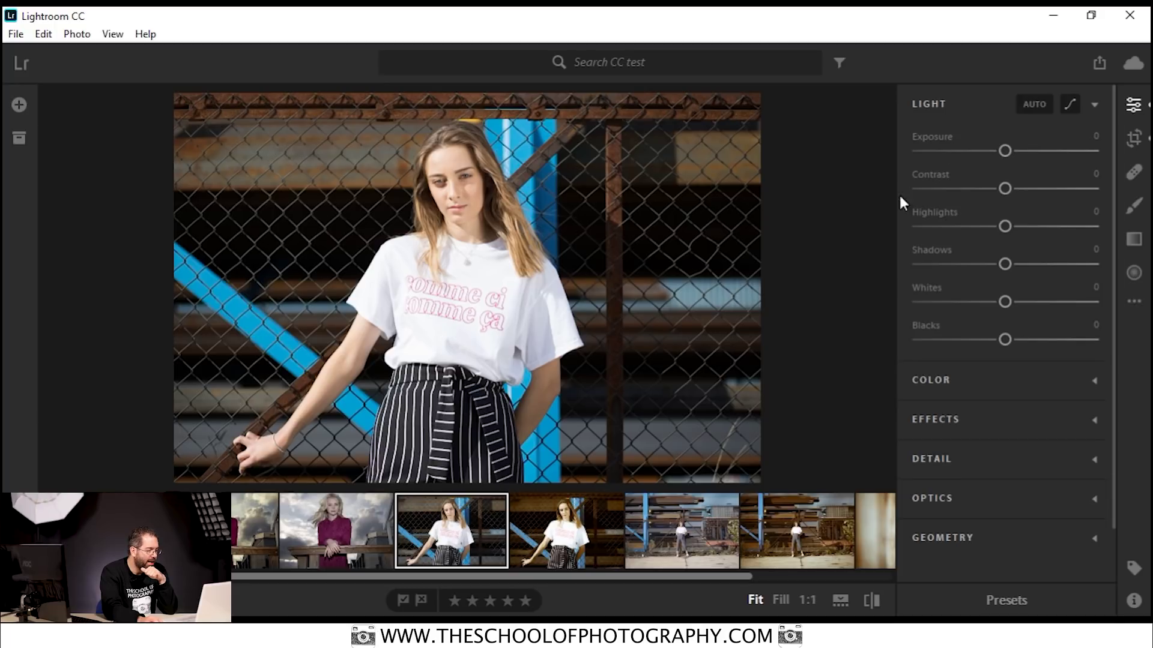
left_click_drag(410, 577, 329, 574)
left_click(430, 533)
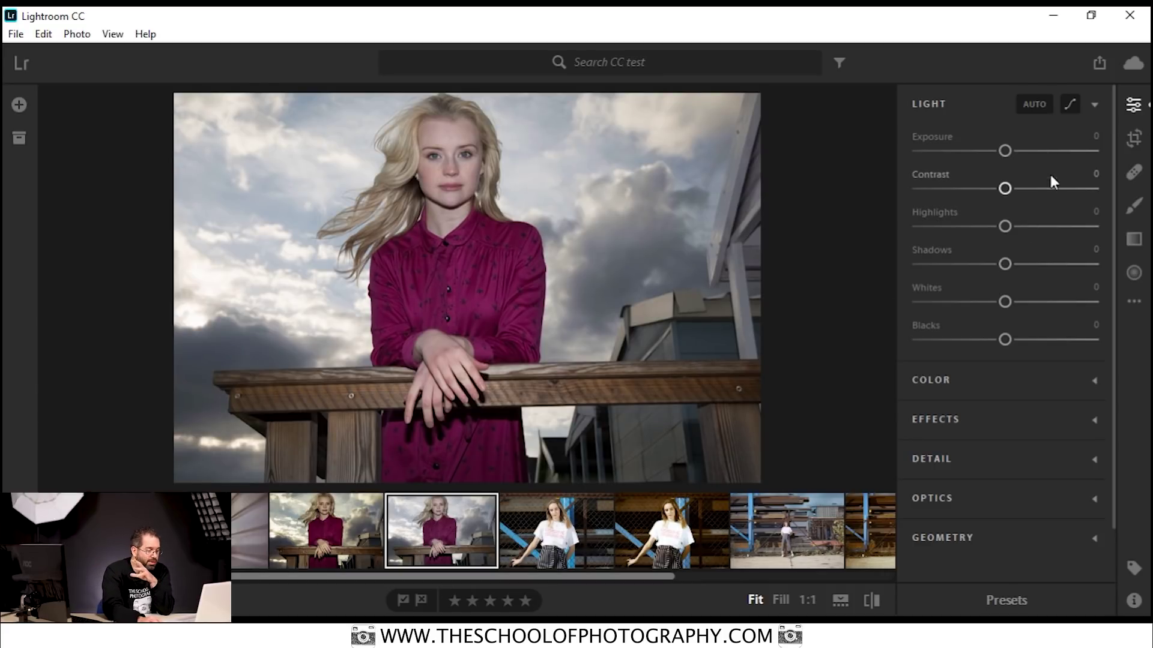
scroll(1112, 179, "down", 3)
scroll(1112, 198, "up", 3)
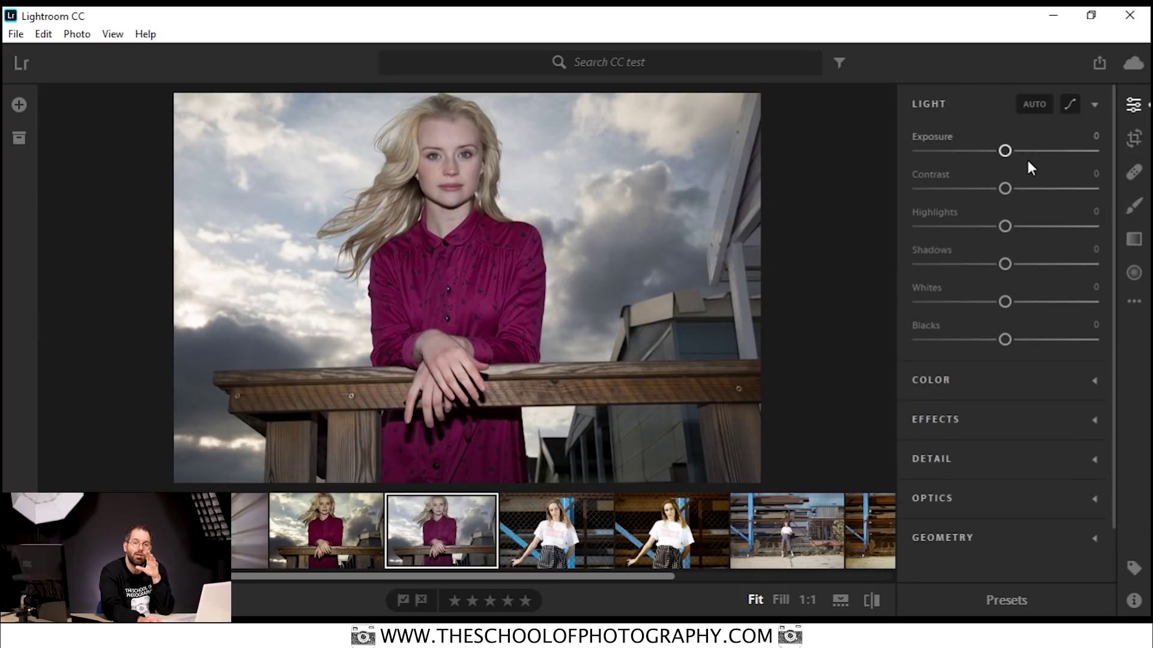
left_click(326, 525)
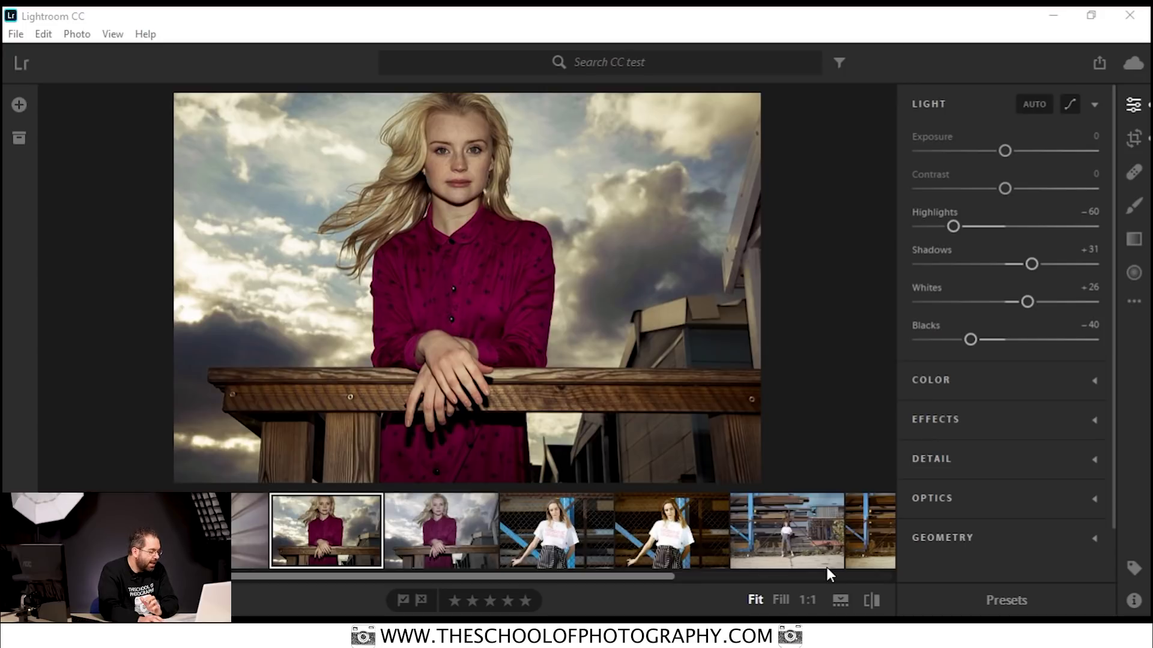
left_click(425, 536)
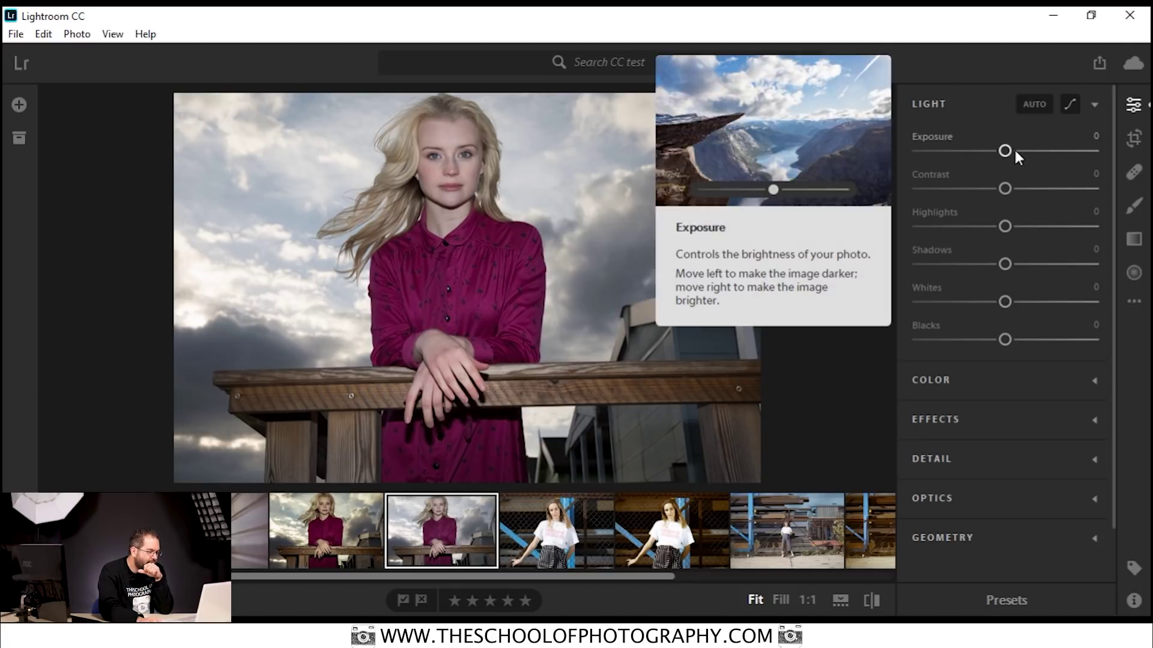
- Set Highlights −88, Shadows +36, Blacks −49, and adjust the highlight region of the tone curve
left_click_drag(1004, 226, 929, 232)
left_click_drag(1004, 265, 1039, 269)
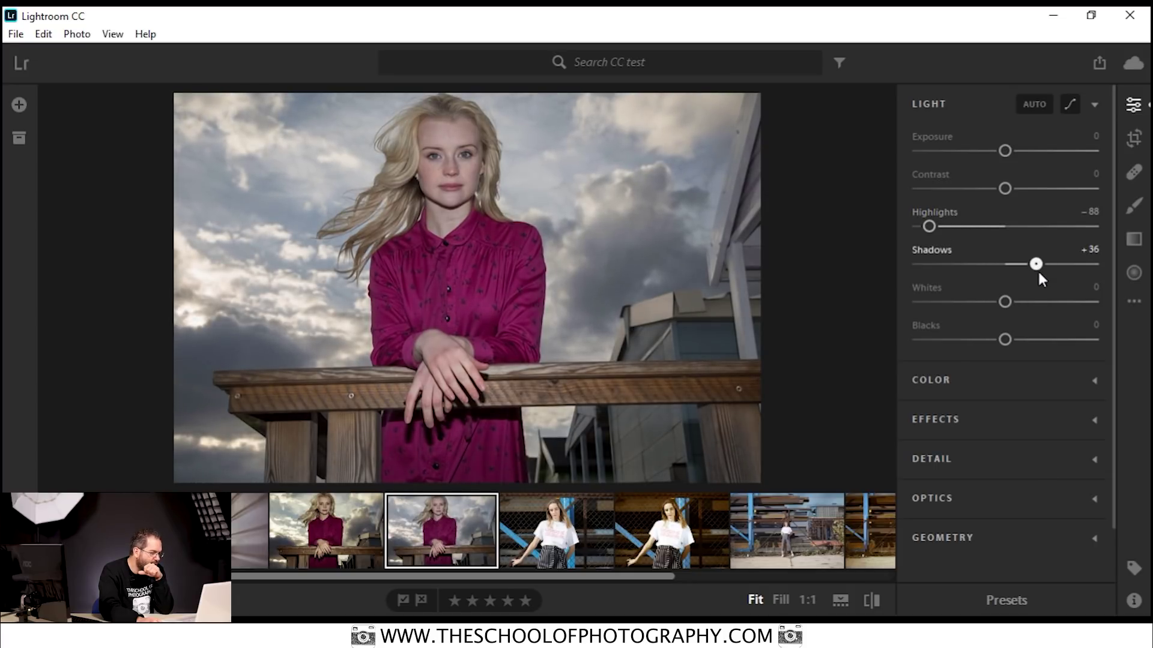
left_click_drag(1003, 340, 963, 338)
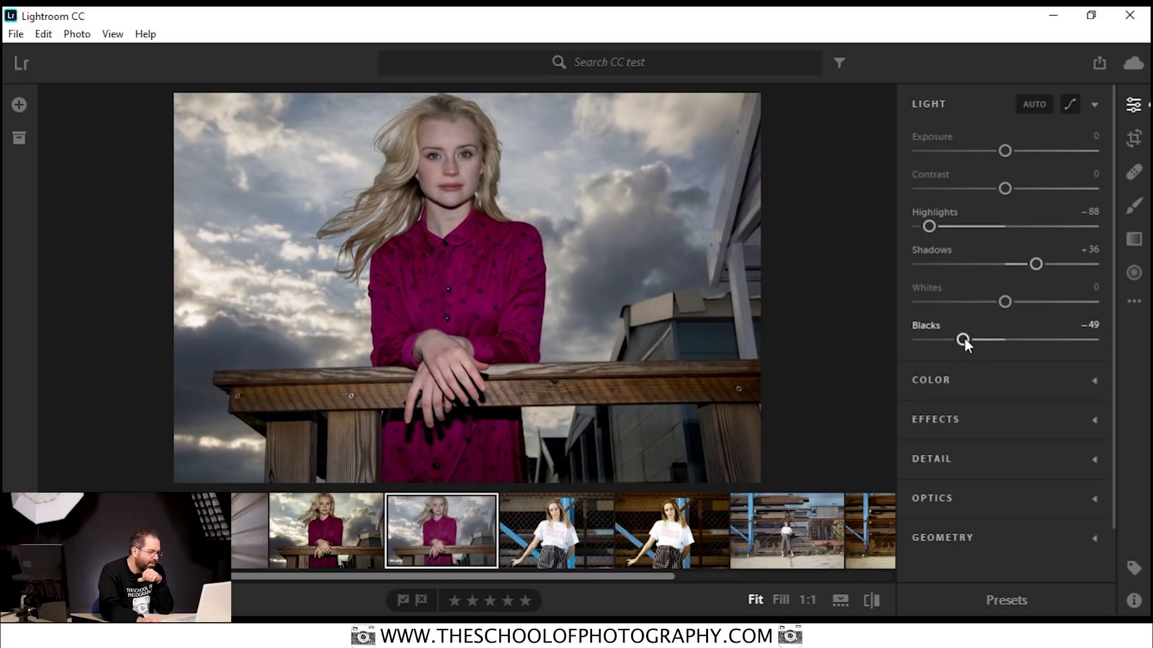
left_click(1071, 105)
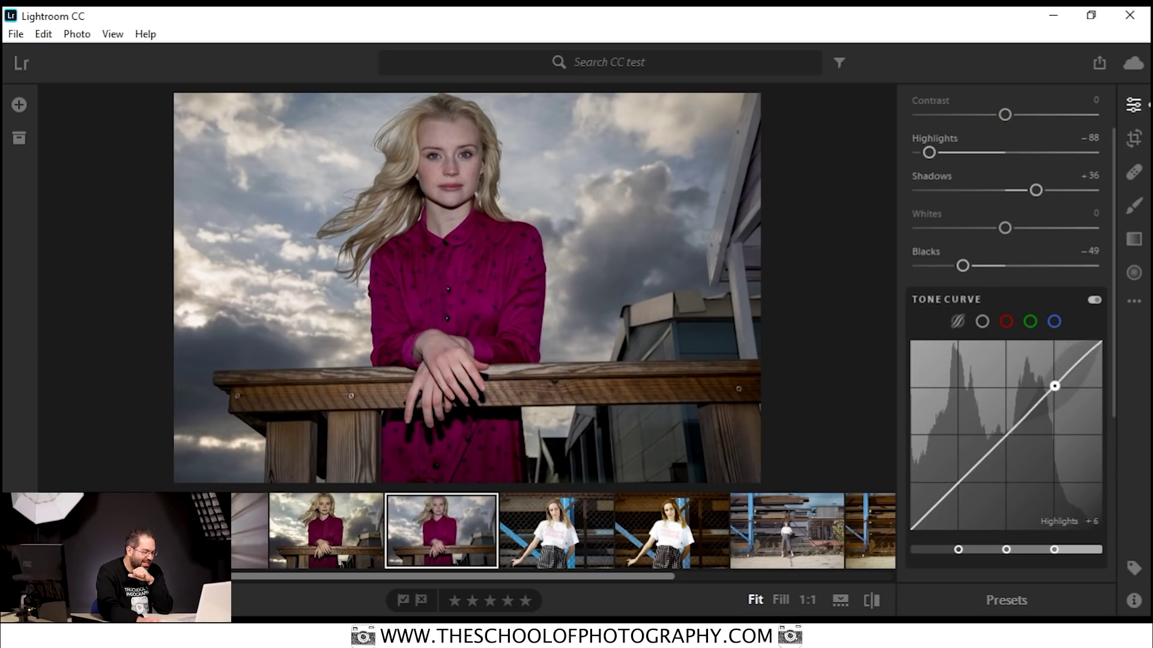
left_click_drag(1055, 386, 1054, 388)
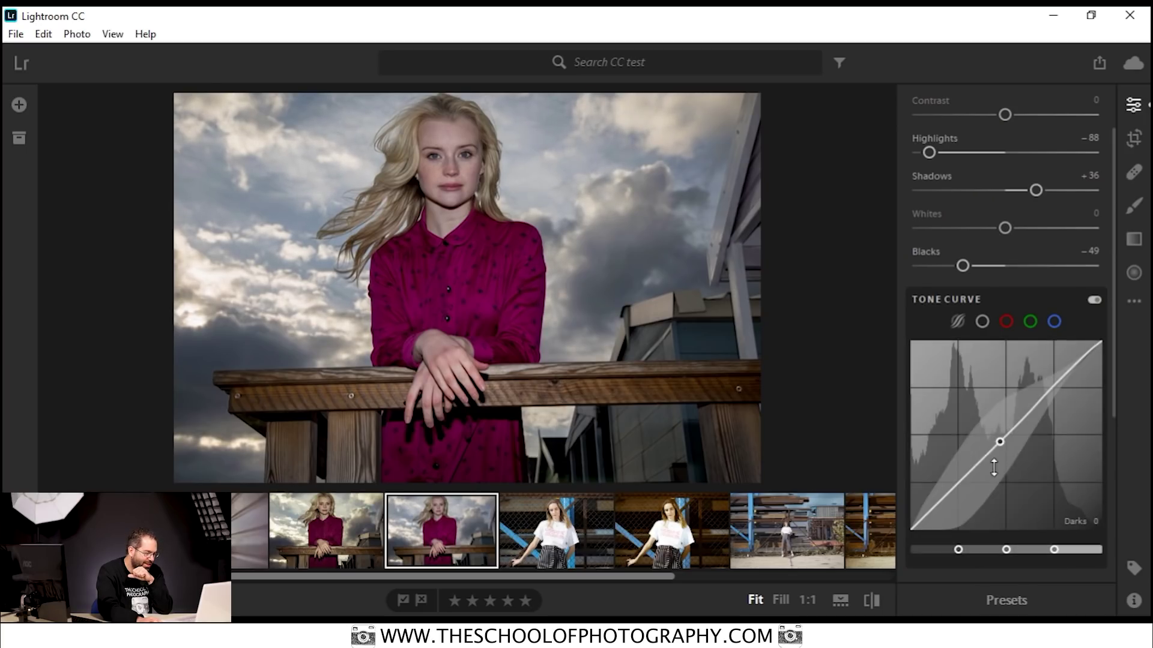
- Pull the tone curve darks down into a gentle S, compare it with the curve off, then show Color settings
left_click_drag(966, 478, 961, 491)
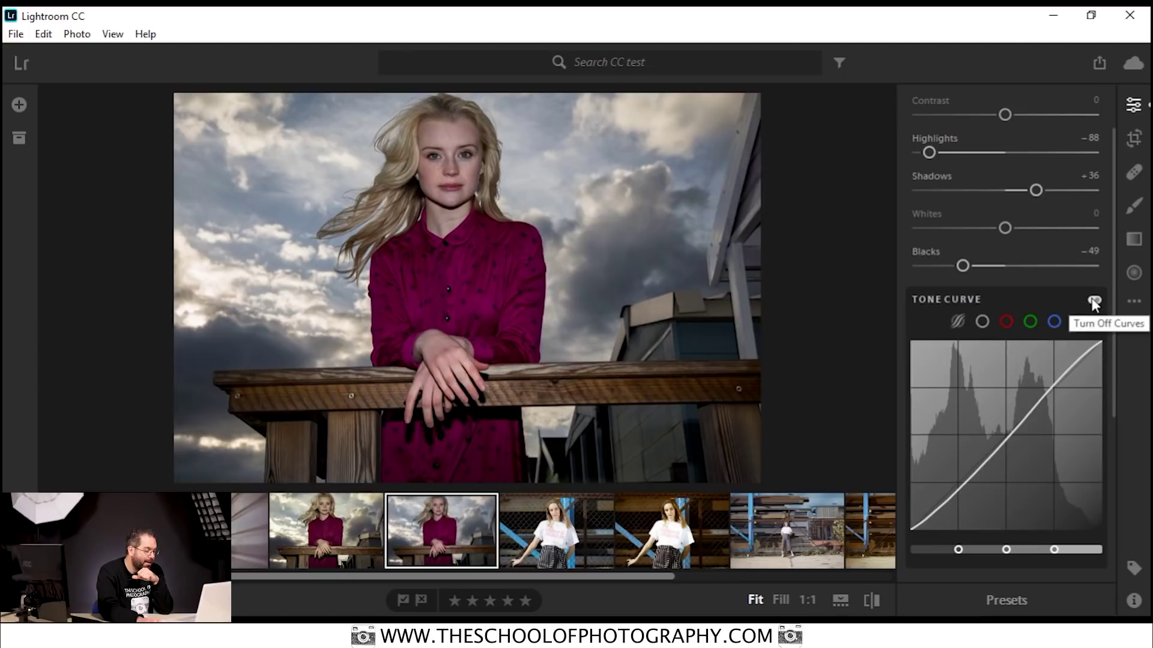
left_click(1094, 301)
left_click(1094, 300)
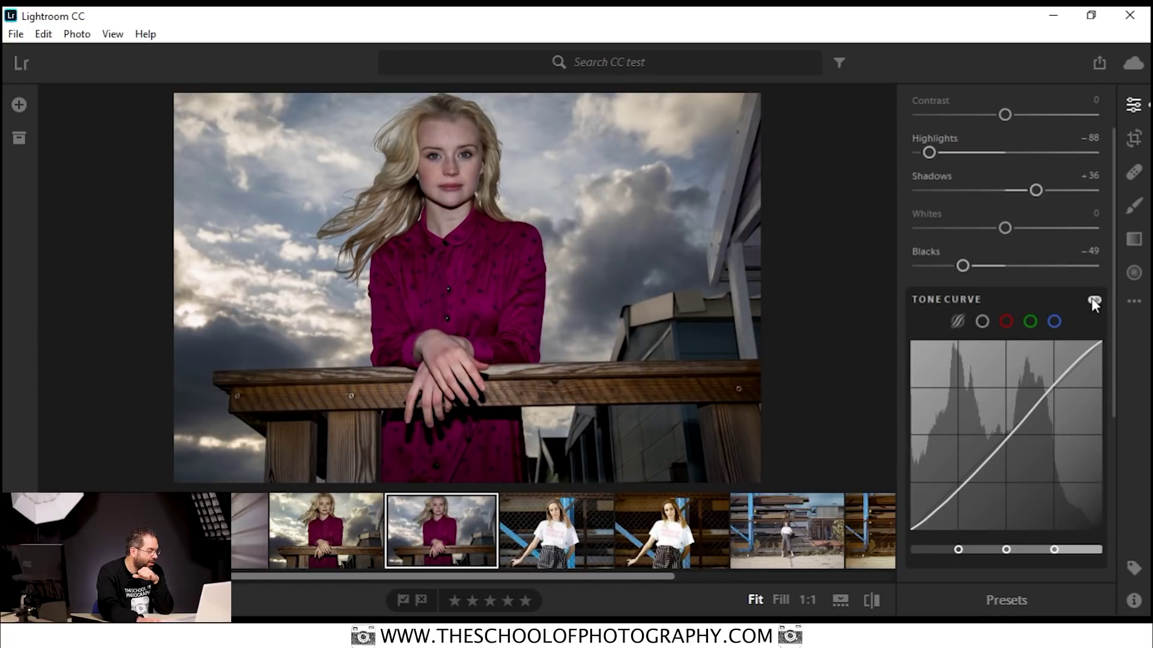
left_click(1094, 301)
left_click(1093, 300)
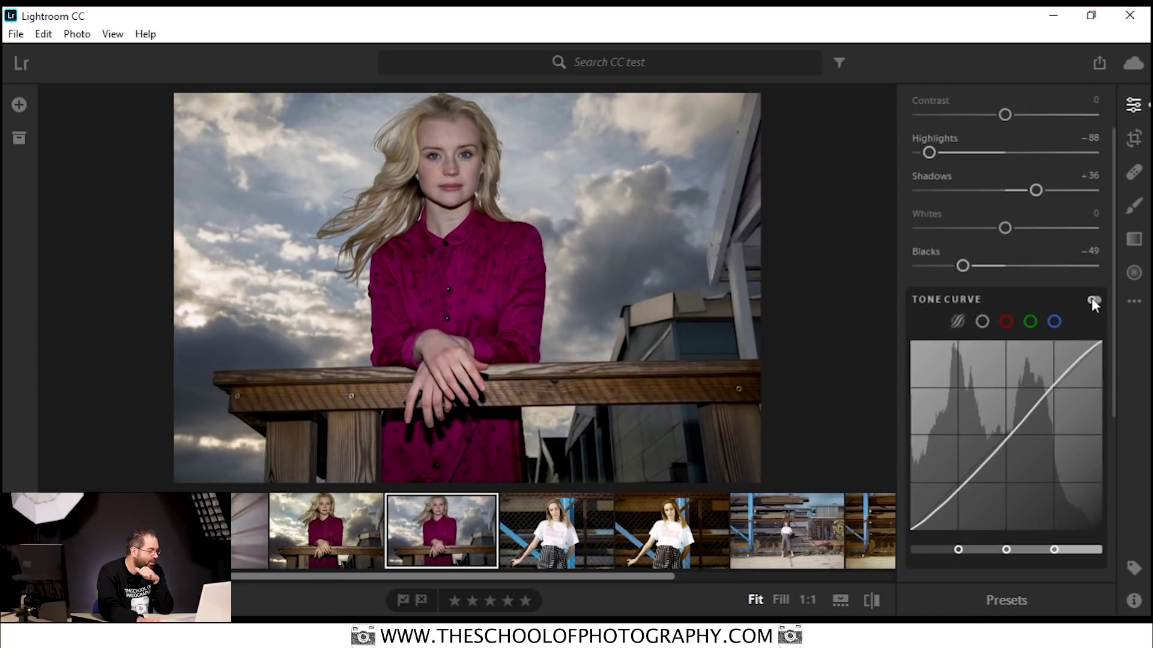
scroll(1076, 228, "down", 4)
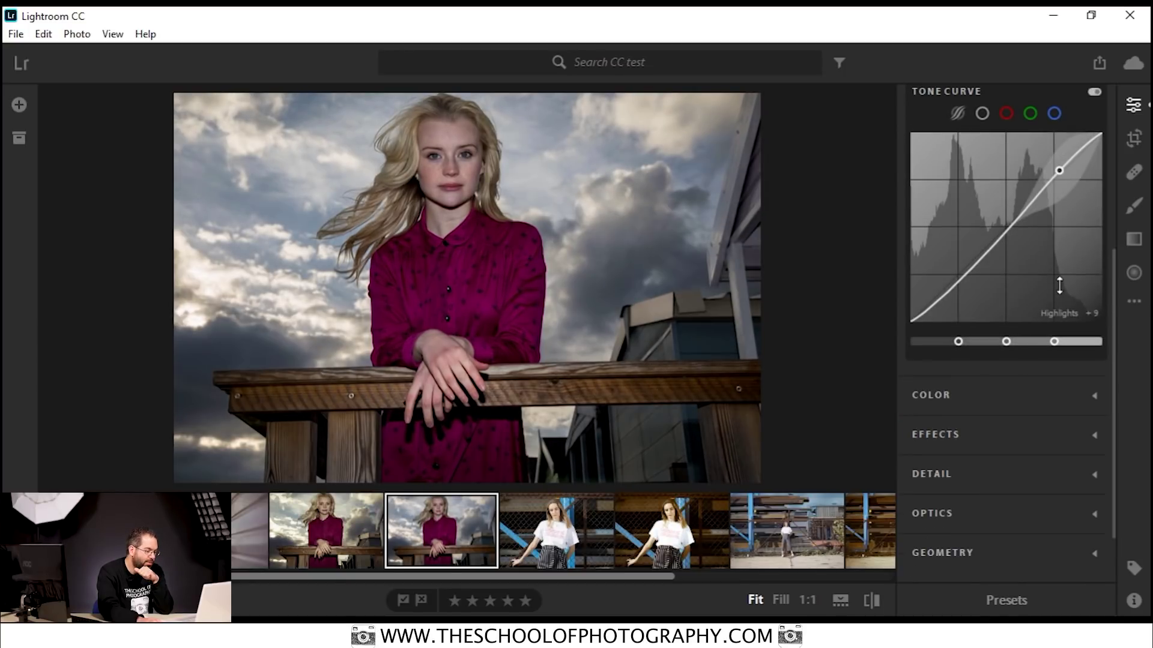
left_click(998, 390)
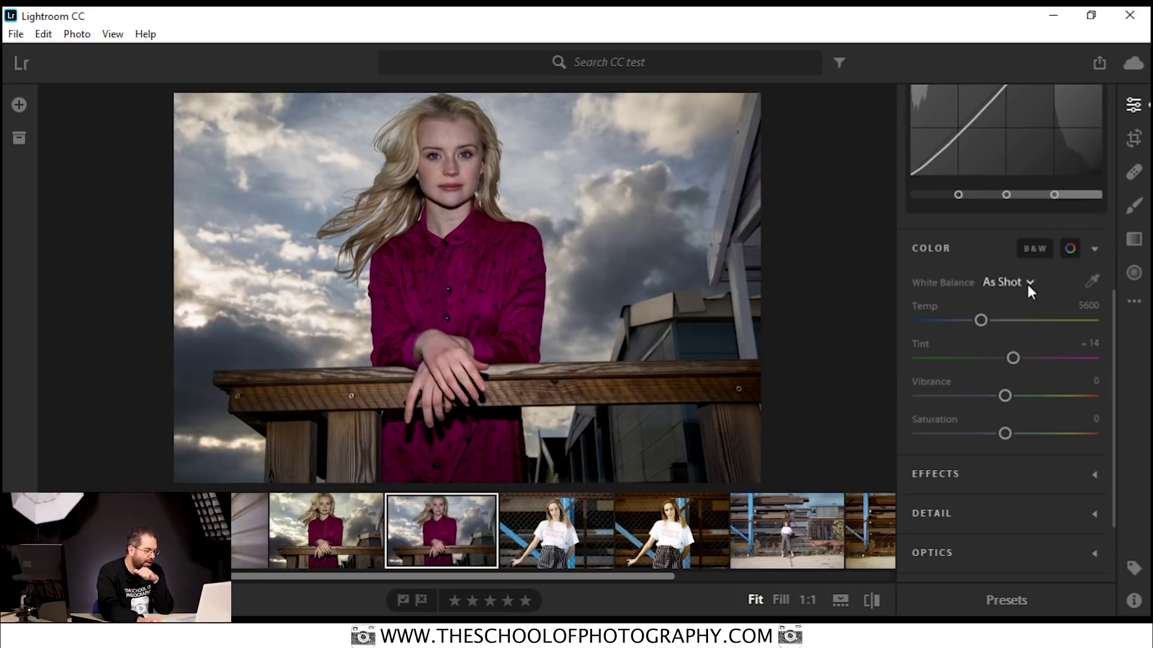
- Boost Saturation +14 and Vibrance +9, then add Dehaze +24 and Vignette -10 in Effects
left_click_drag(1006, 433, 1016, 433)
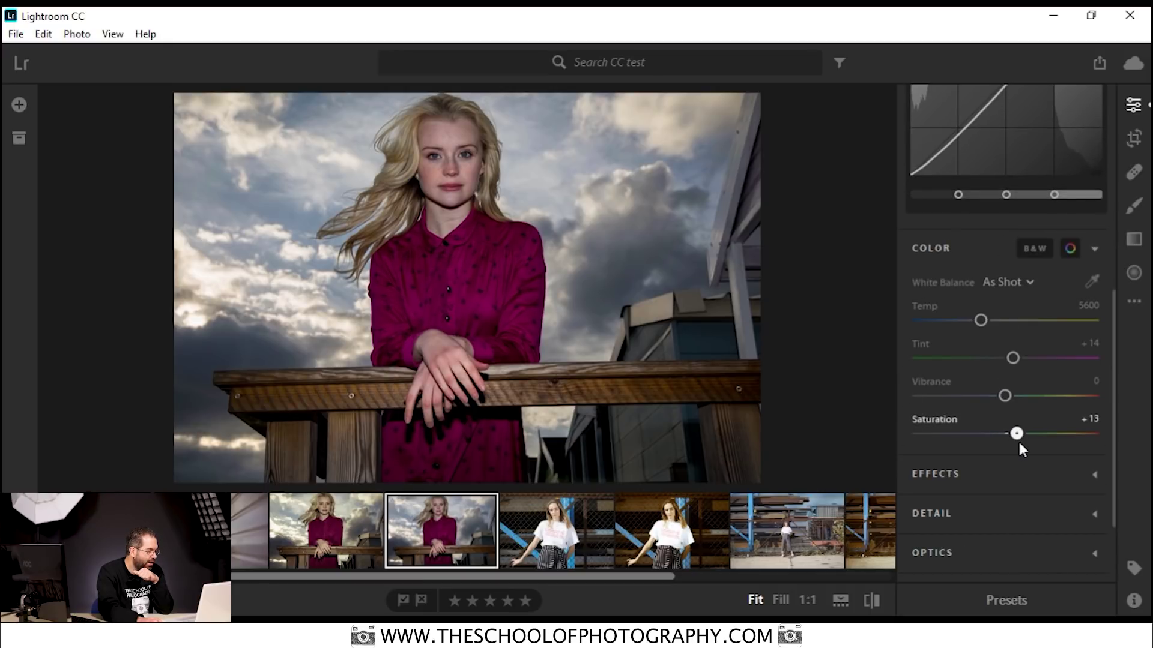
left_click_drag(1003, 395, 1012, 400)
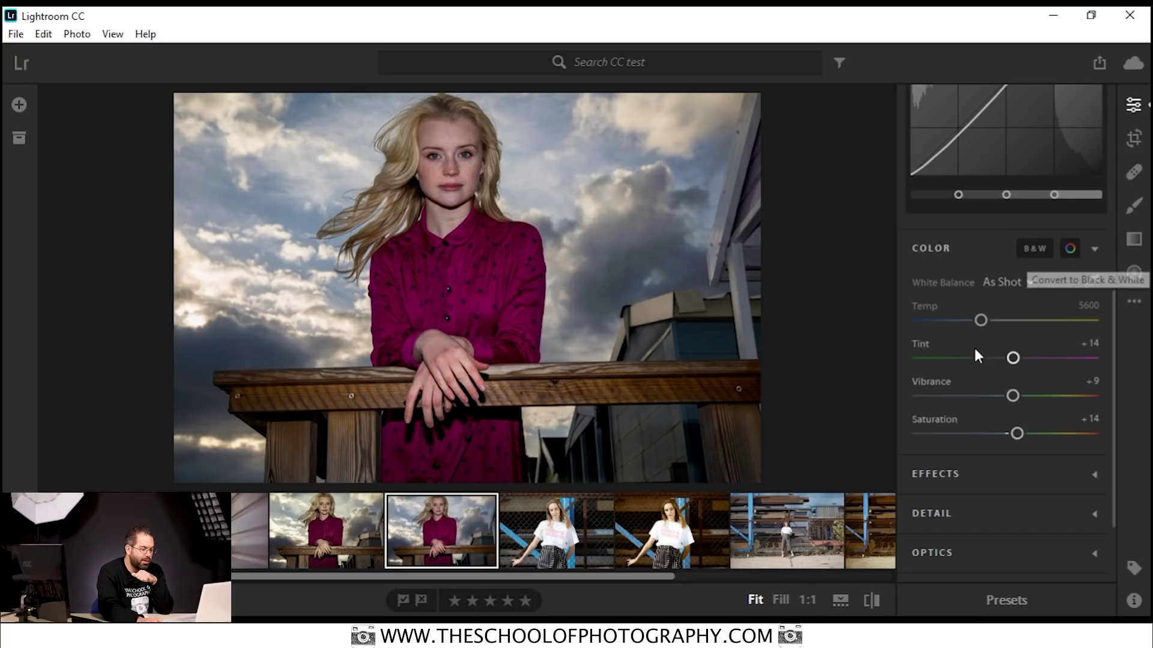
scroll(978, 349, "down", 2)
left_click(996, 387)
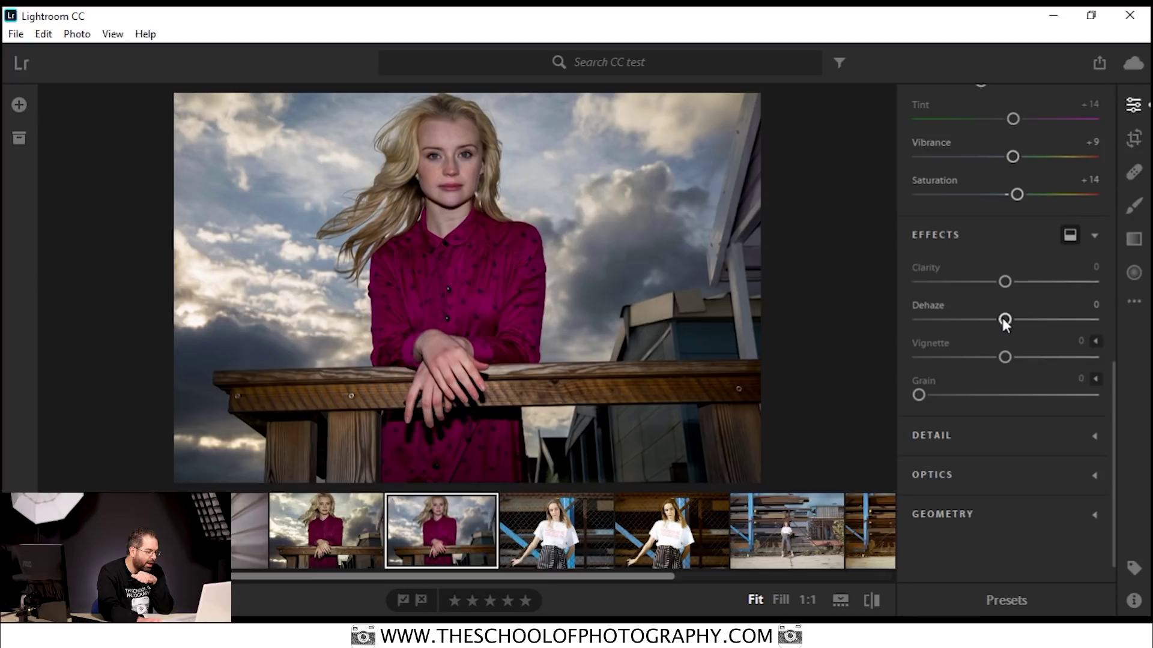
left_click_drag(1004, 319, 1026, 320)
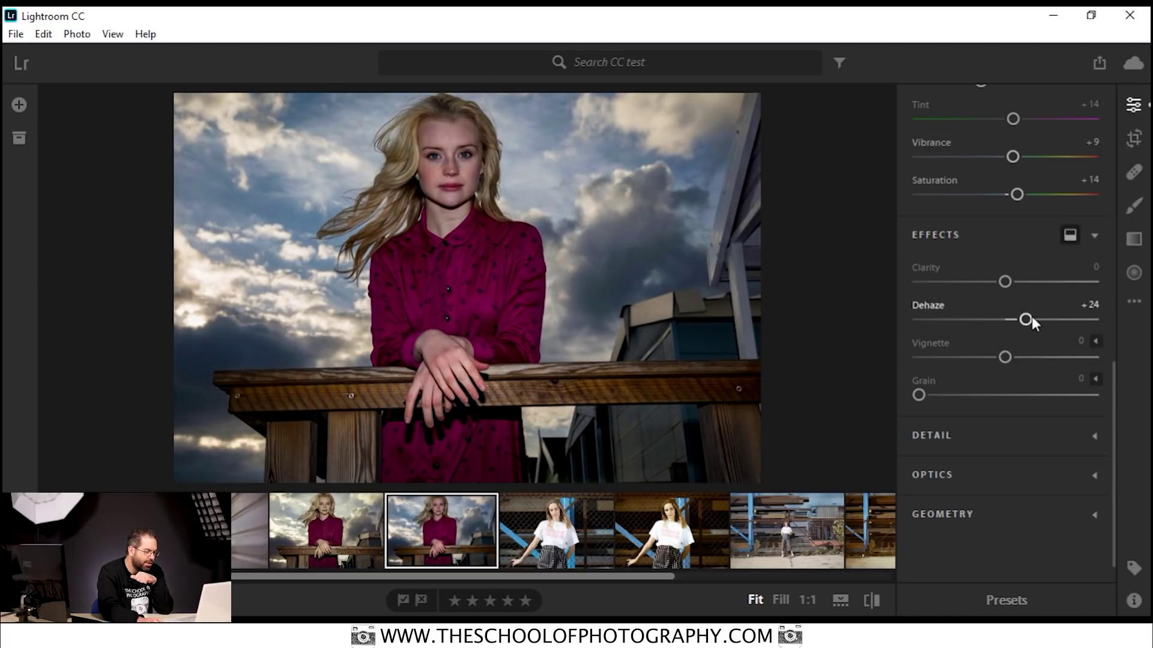
mouse_move(1006, 359)
left_mouse_down()
mouse_move(1026, 361)
mouse_move(998, 358)
left_mouse_up()
left_click(999, 432)
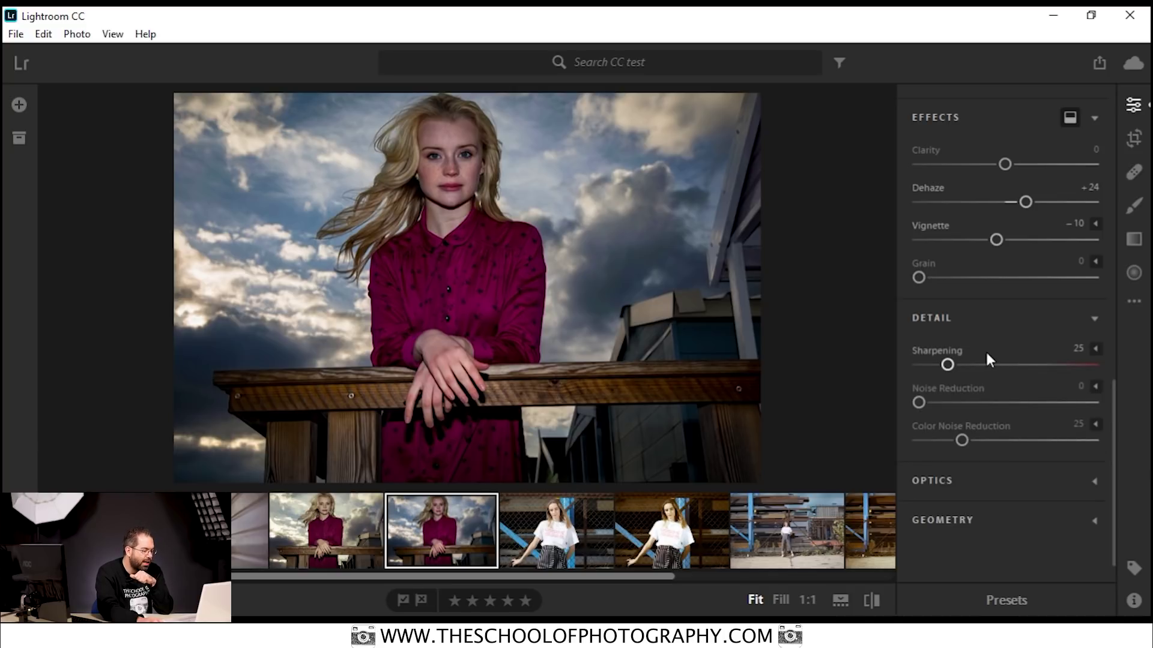
- Raise the Sharpening amount to 80
left_click_drag(948, 365, 1014, 369)
left_click(1079, 350)
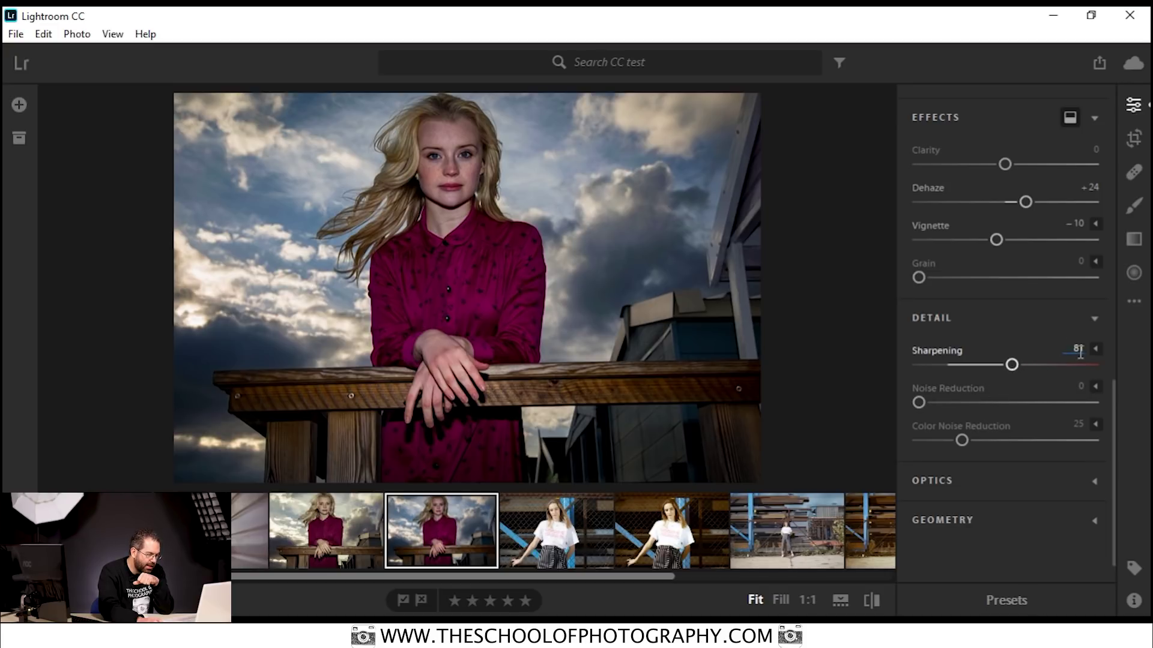
type("75")
key("Return")
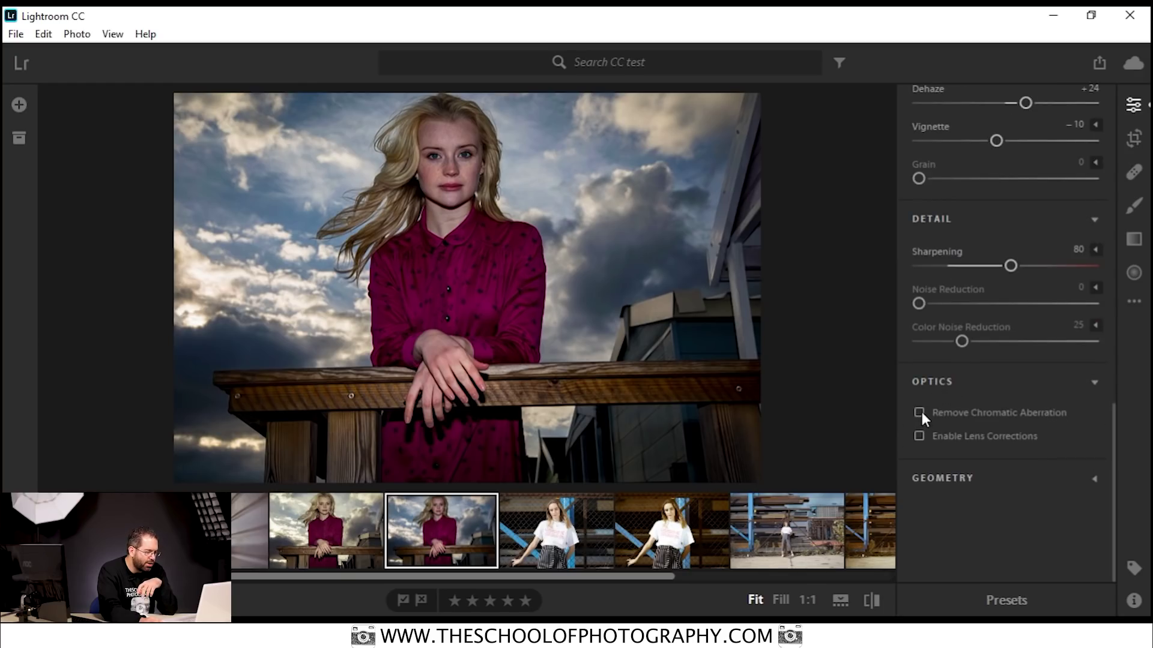
- Enable Remove Chromatic Aberration and bring up the Geometry and Crop & Rotate controls
left_click(920, 412)
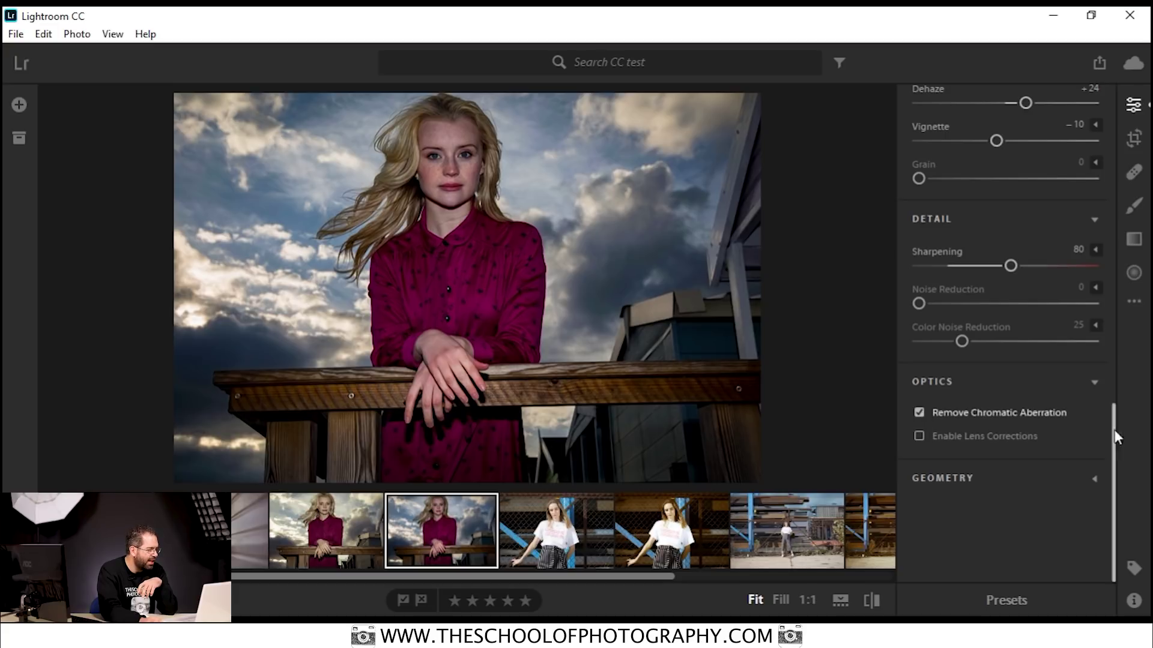
left_click(1089, 474)
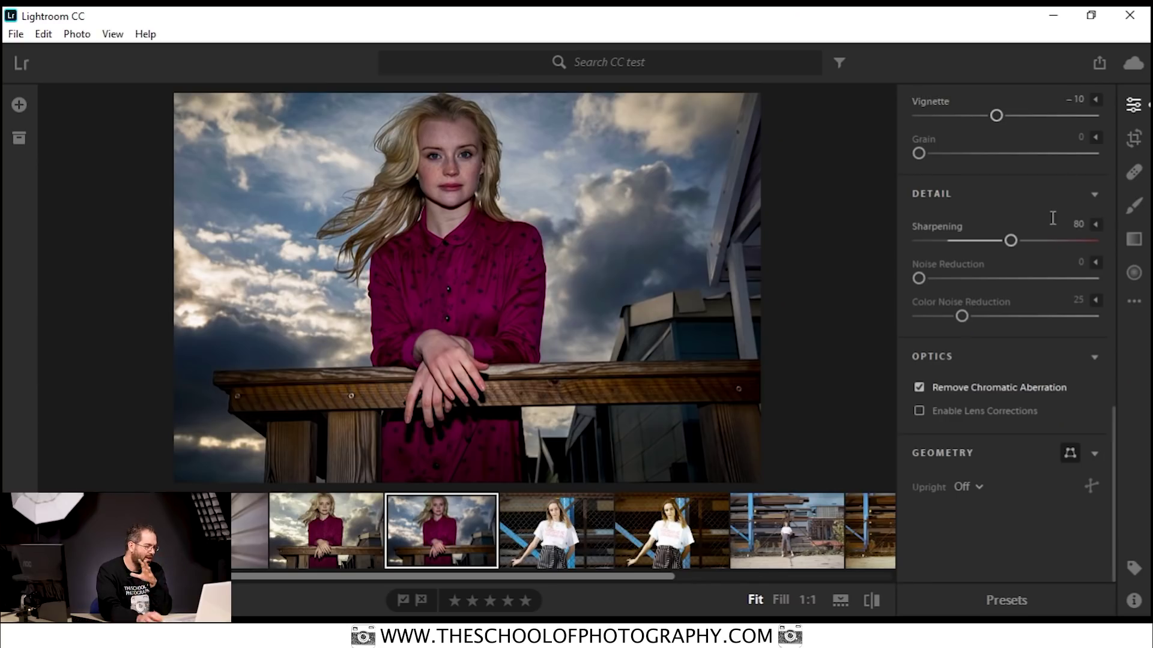
left_click(1135, 139)
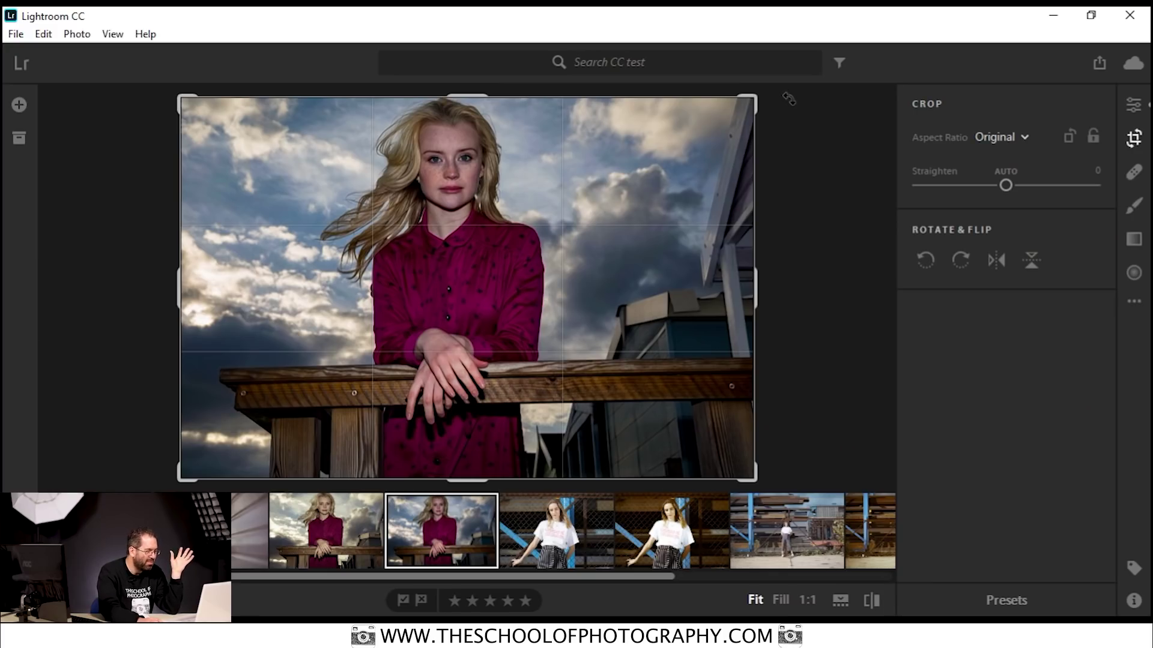
- Straighten the photo by +1.36 and commit the crop
left_click_drag(784, 92, 790, 97)
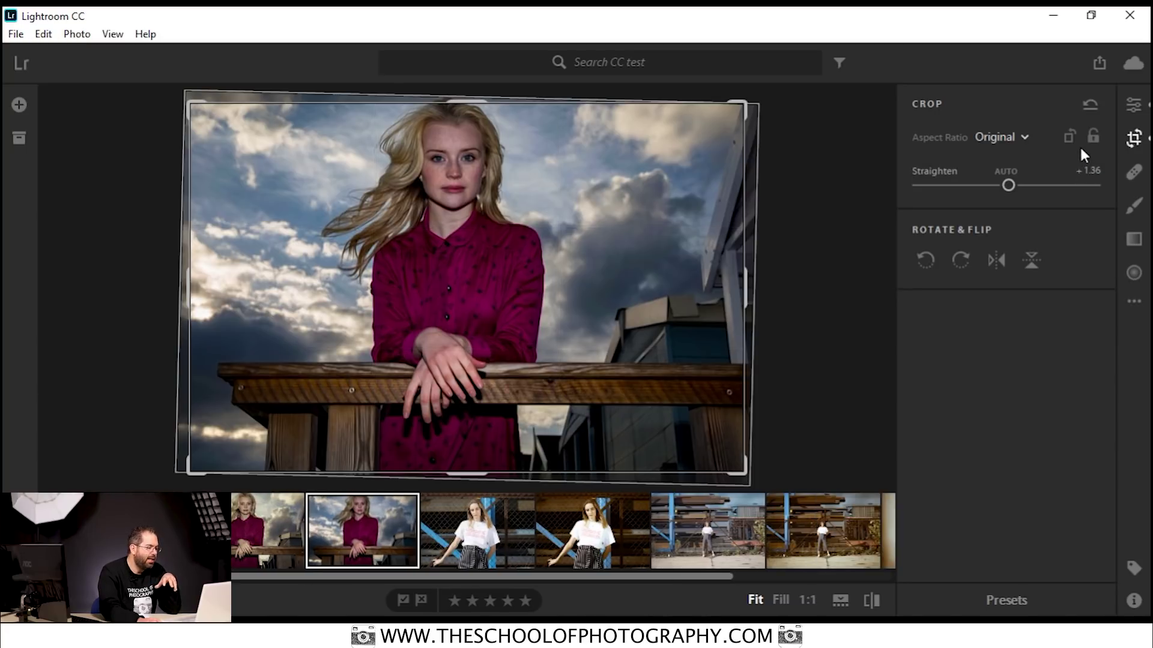
left_click(1133, 142)
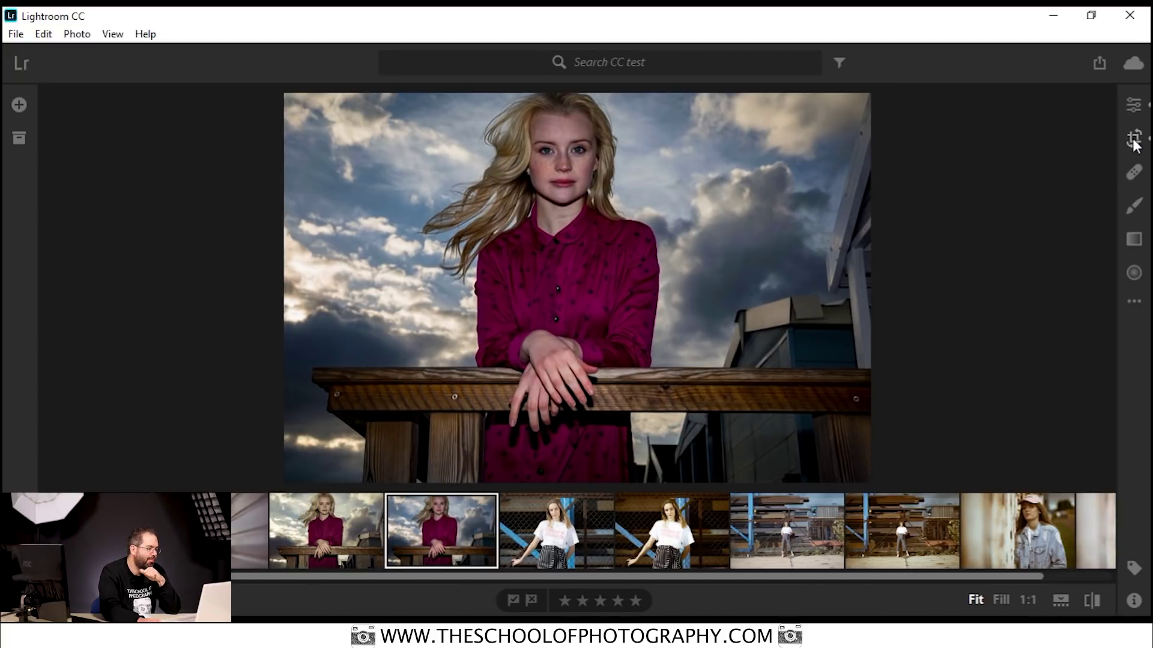
- Step through the Healing, Brush and Linear Gradient tools, then compare the edit against the original
left_click(1135, 174)
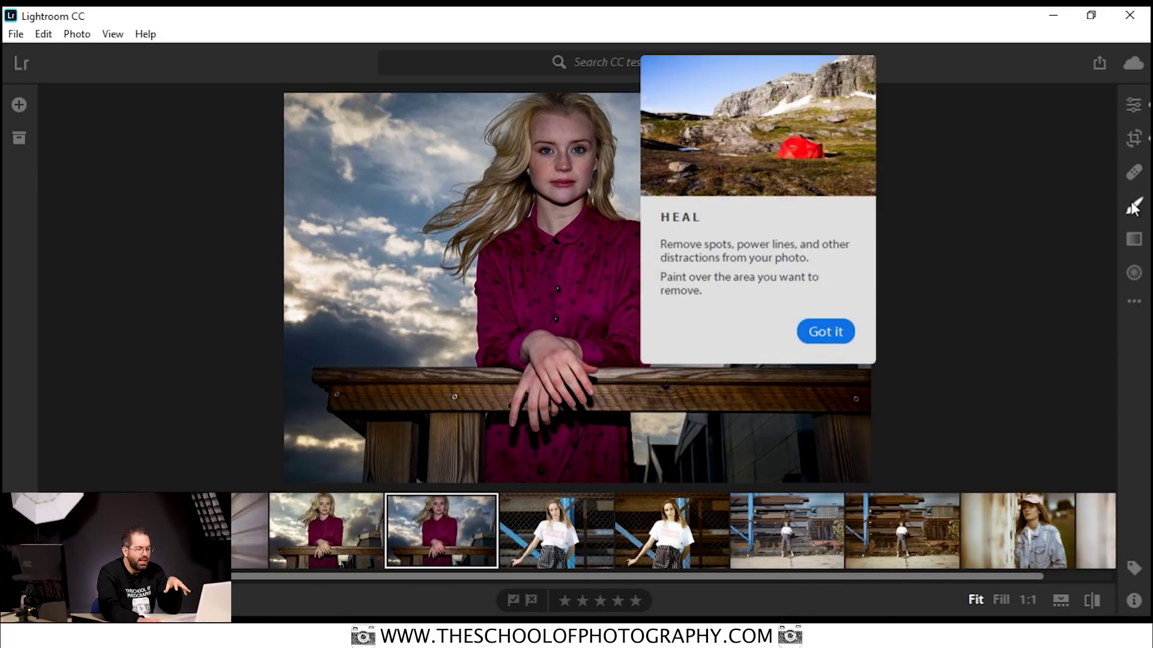
left_click(1133, 206)
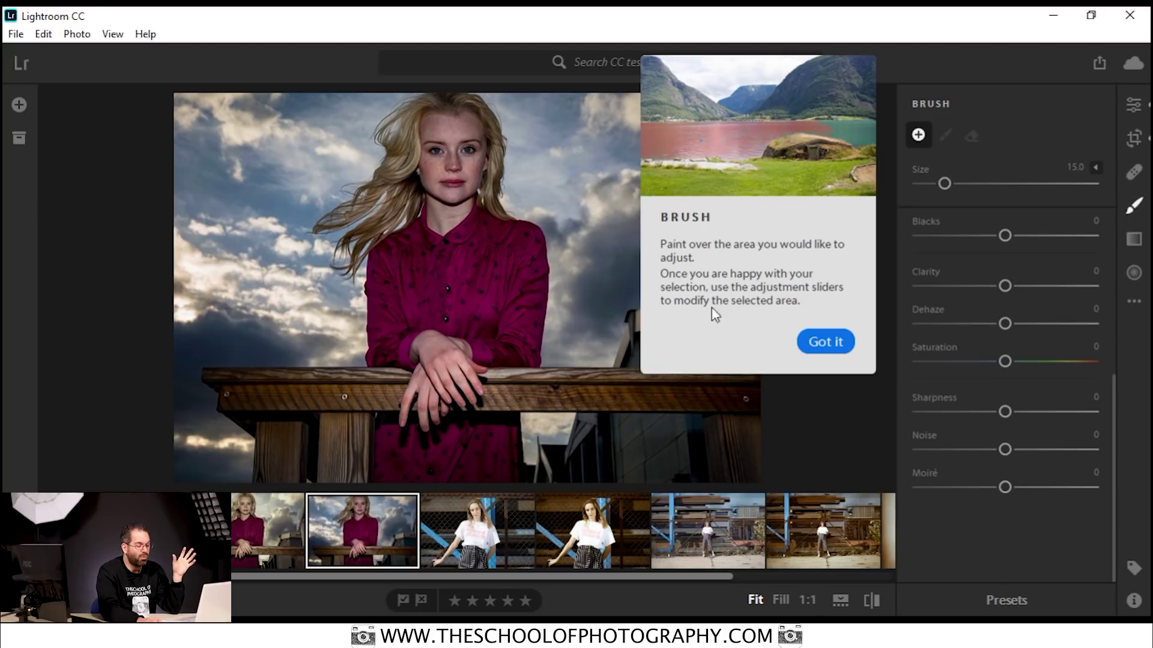
left_click(822, 344)
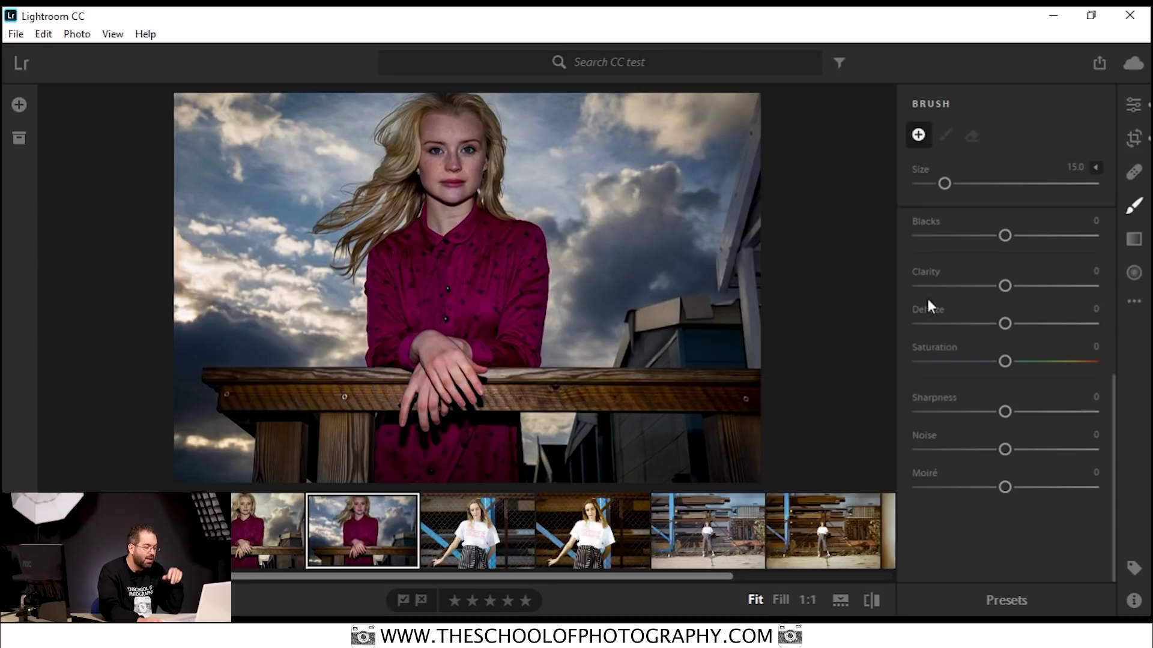
left_click(1134, 240)
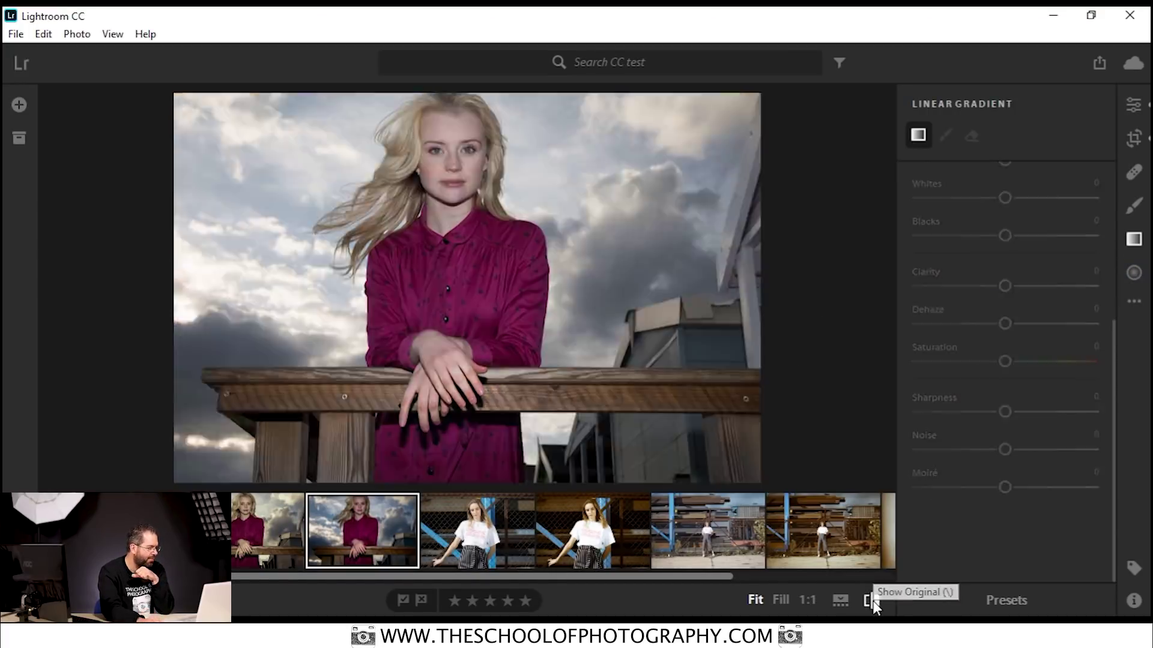
left_click(870, 601)
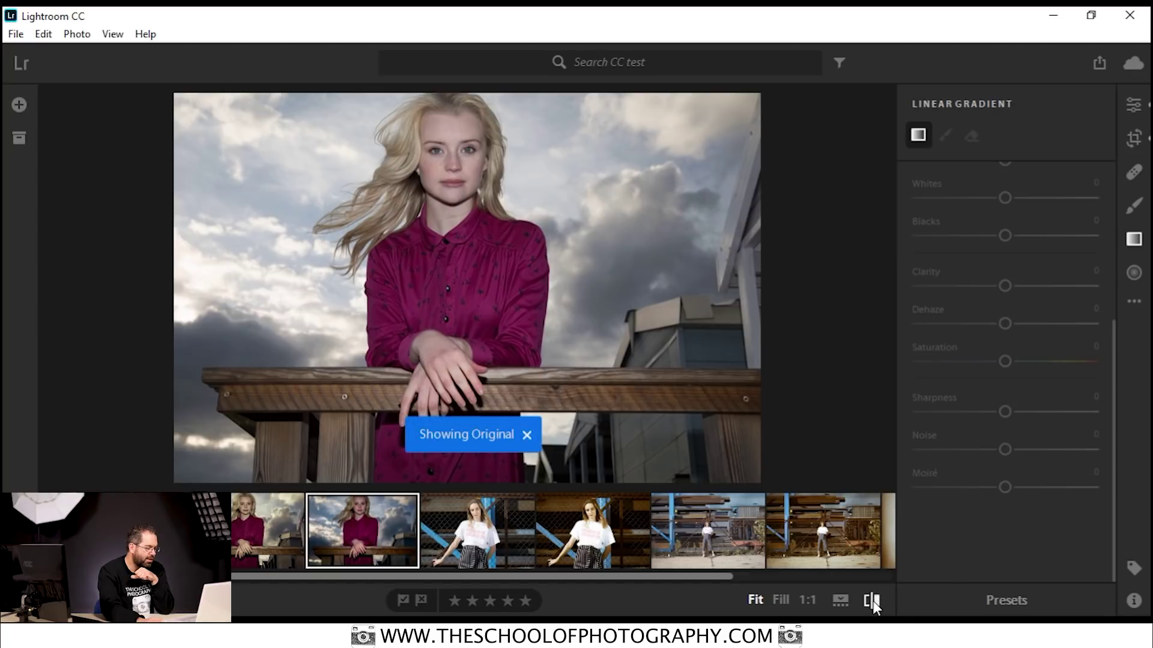
left_click(870, 601)
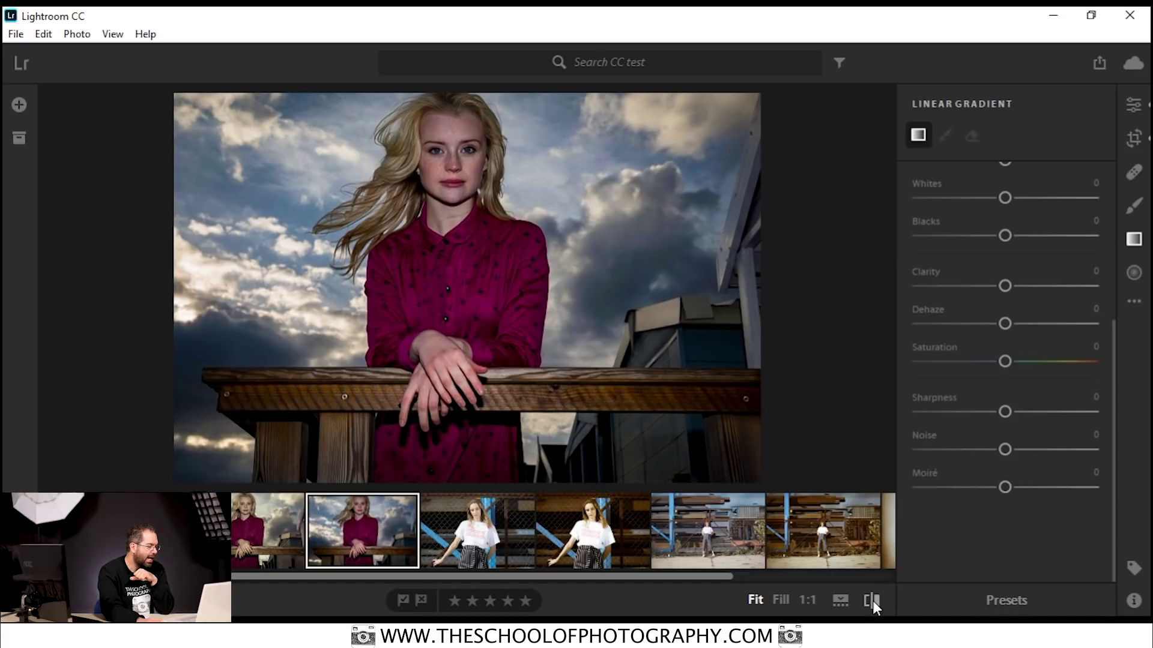